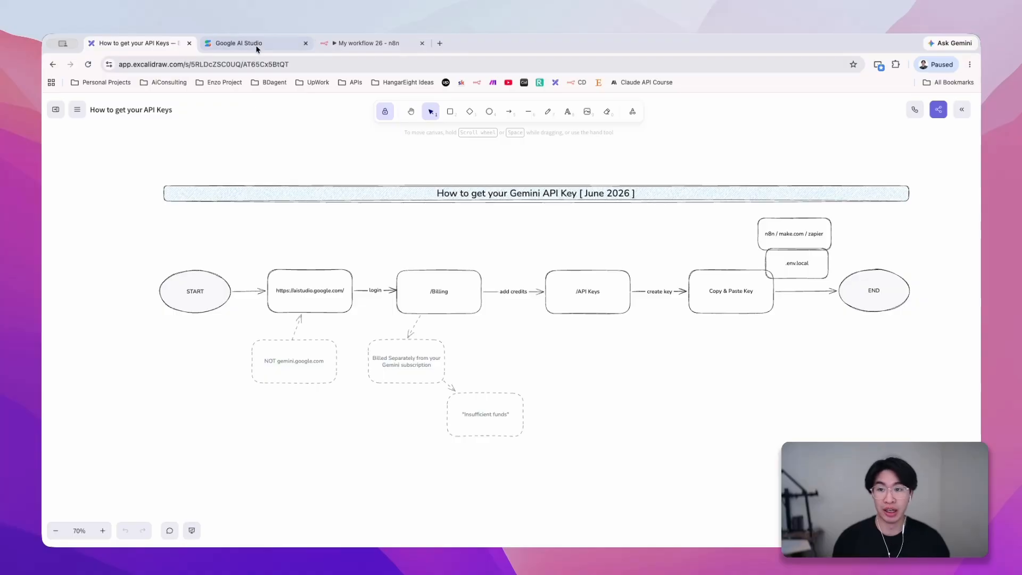
- Switch to the Google AI Studio welcome page
{"action": "left_click", "coordinate": [257, 43]}
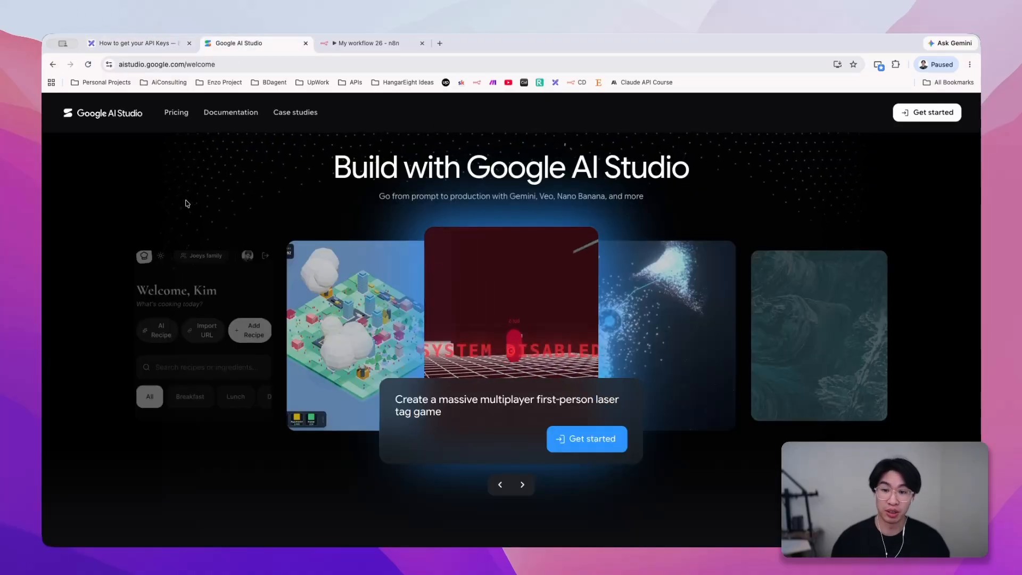
- View the gemini.google.com site in a separate browser tab, and close that tab again
{"action": "key", "text": "super+t"}
{"action": "type", "text": "ge"}
{"action": "key", "text": "Return"}
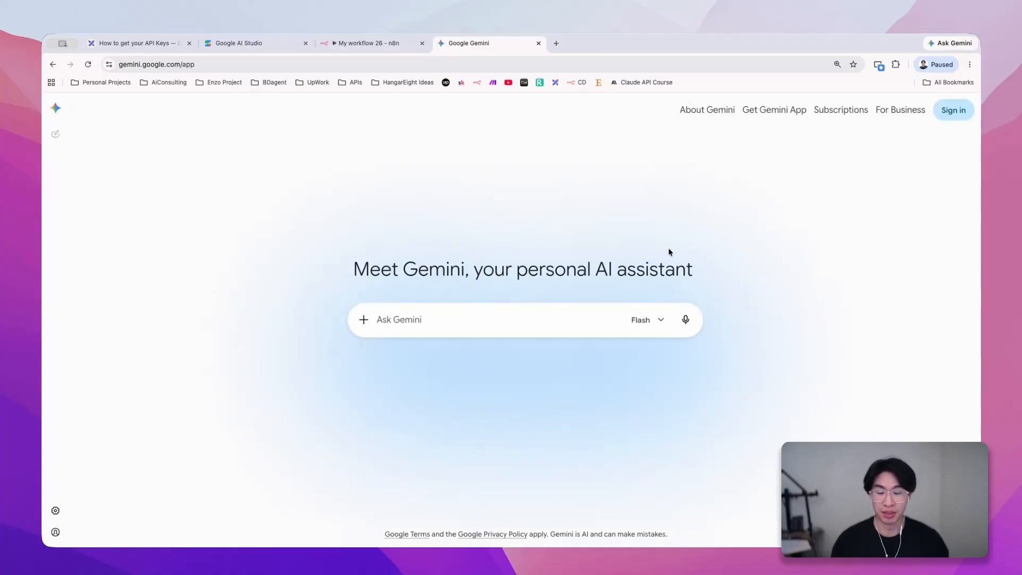
{"action": "key", "text": "super+w"}
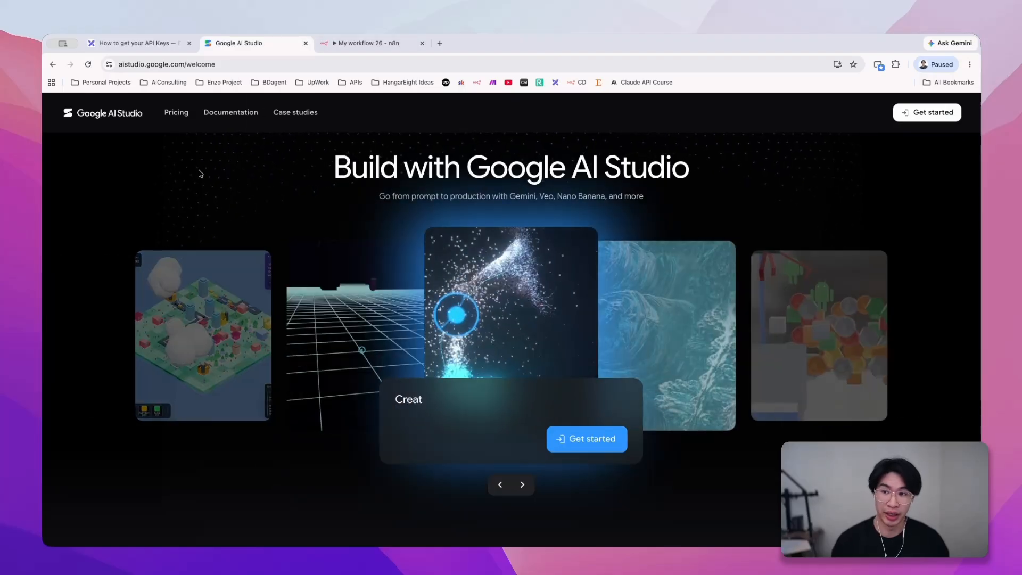
- Sign in to Google AI Studio with the existing Google account and its saved passkey
{"action": "left_click", "coordinate": [595, 442]}
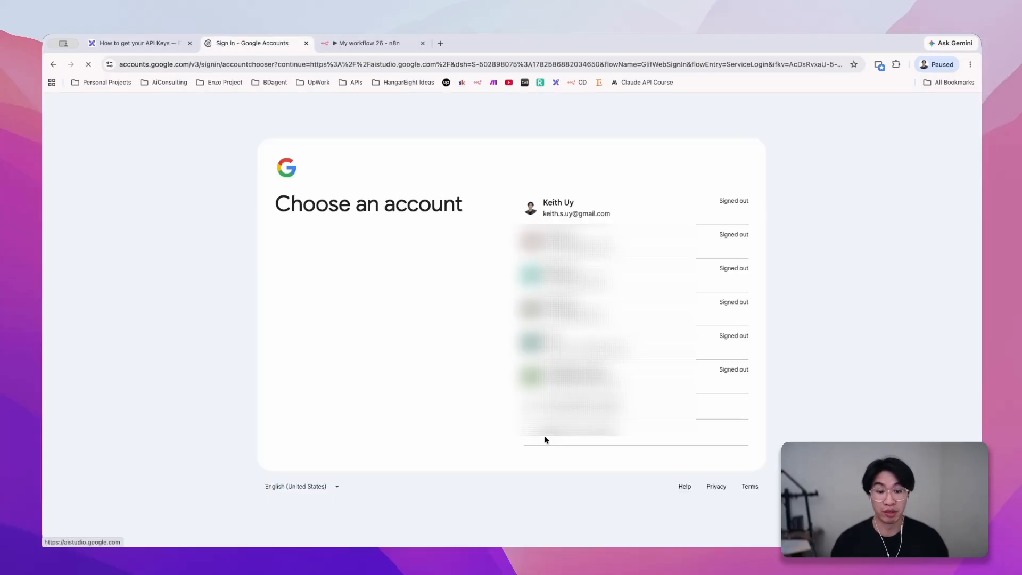
{"action": "left_click", "coordinate": [585, 211]}
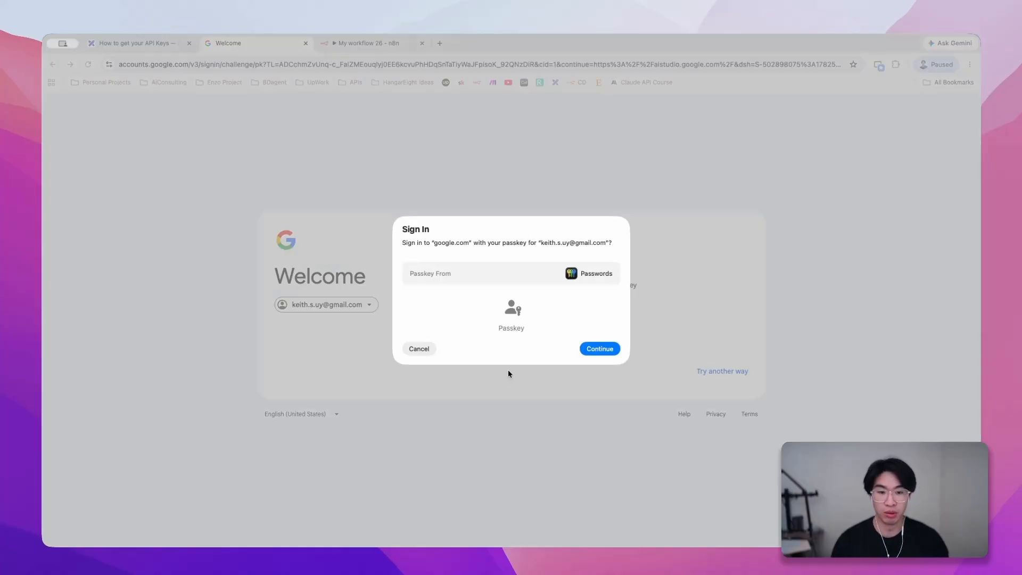
{"action": "left_click", "coordinate": [593, 348]}
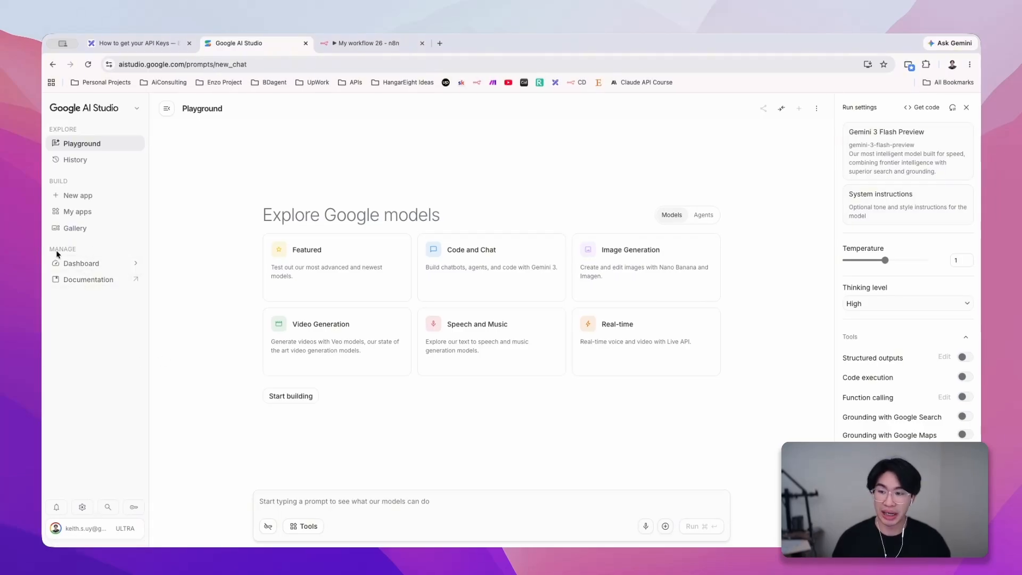
- Start a new API key from the dashboard and name it "n8n / claude code (6/27/2026)"
{"action": "left_click", "coordinate": [85, 264]}
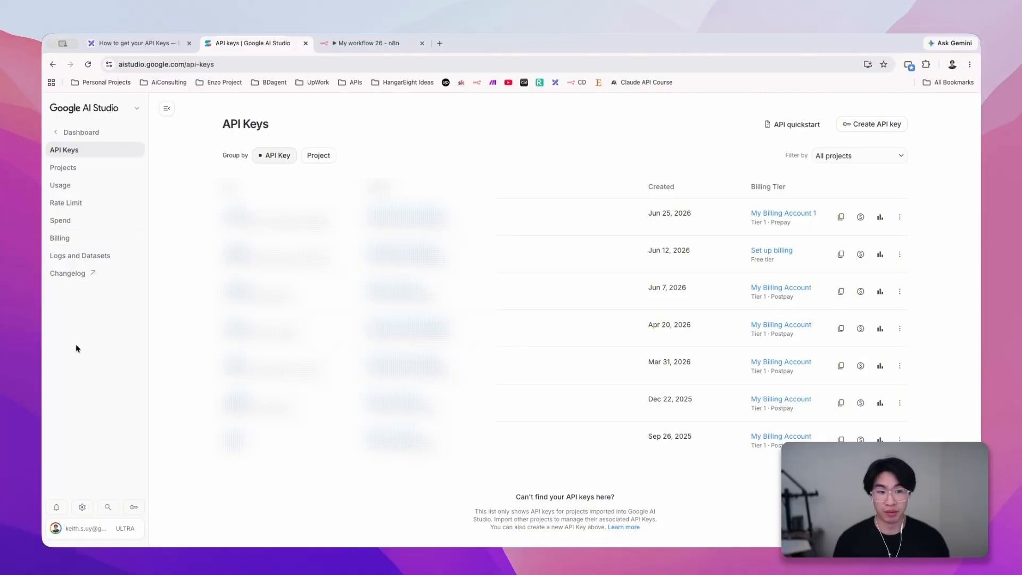
{"action": "left_click", "coordinate": [885, 128]}
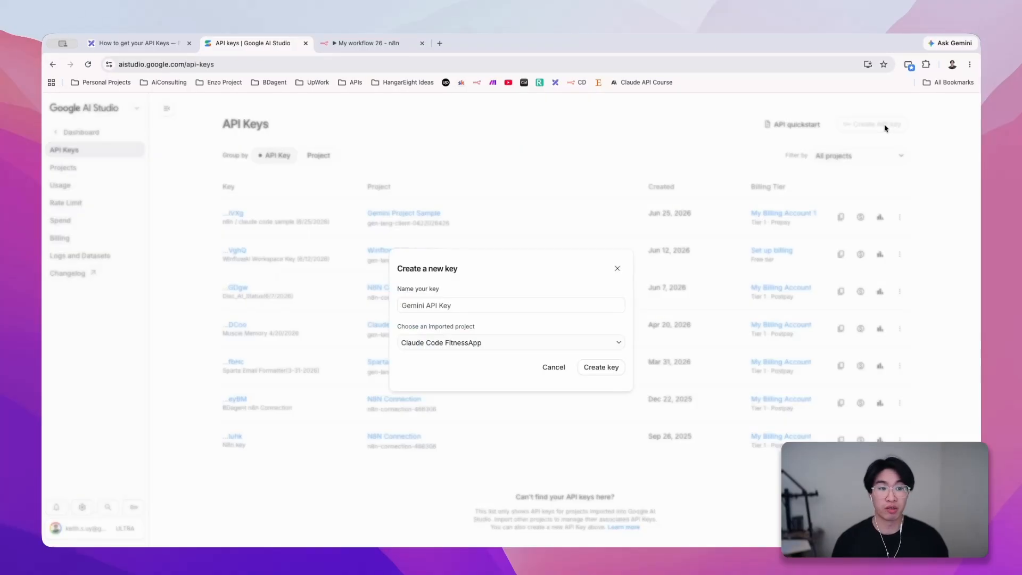
{"action": "left_click", "coordinate": [479, 305]}
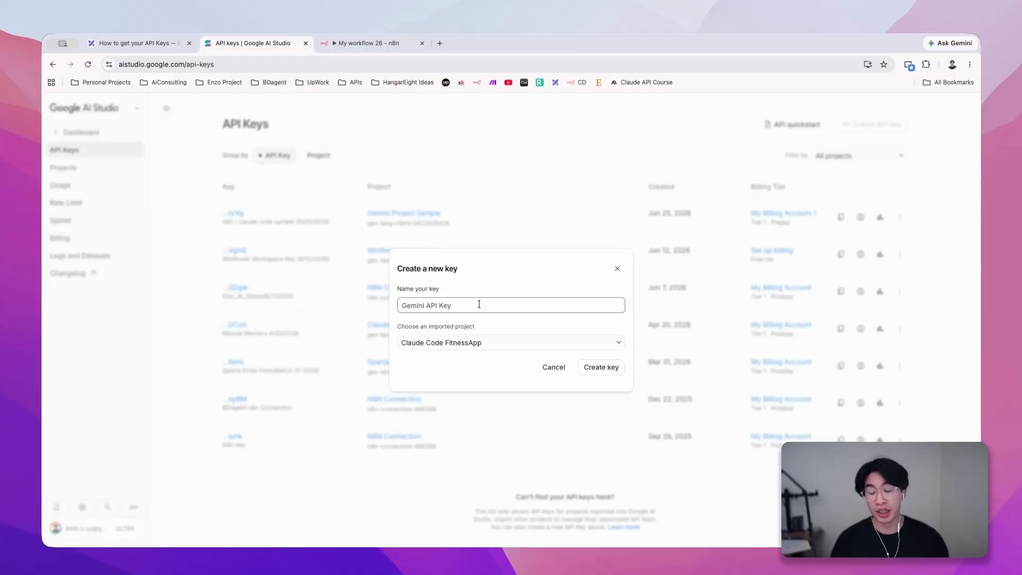
{"action": "triple_click", "coordinate": [478, 307]}
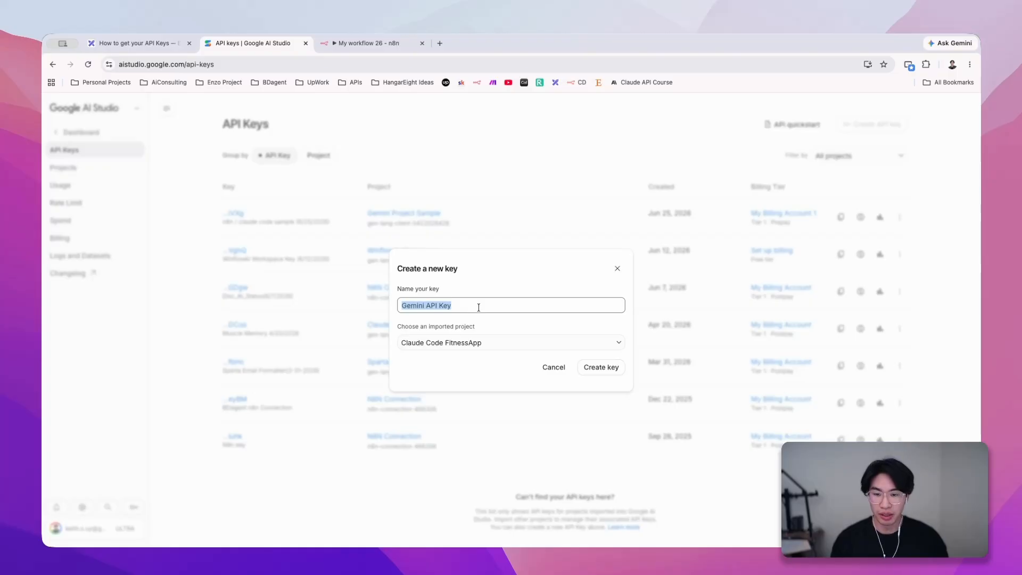
{"action": "type", "text": "n8n "}
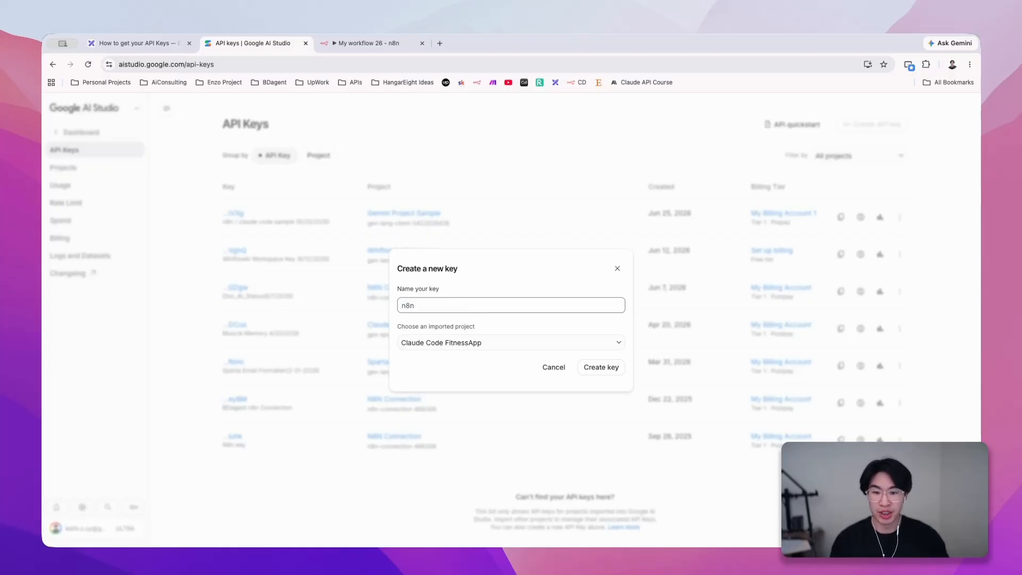
{"action": "type", "text": "/ claude code"}
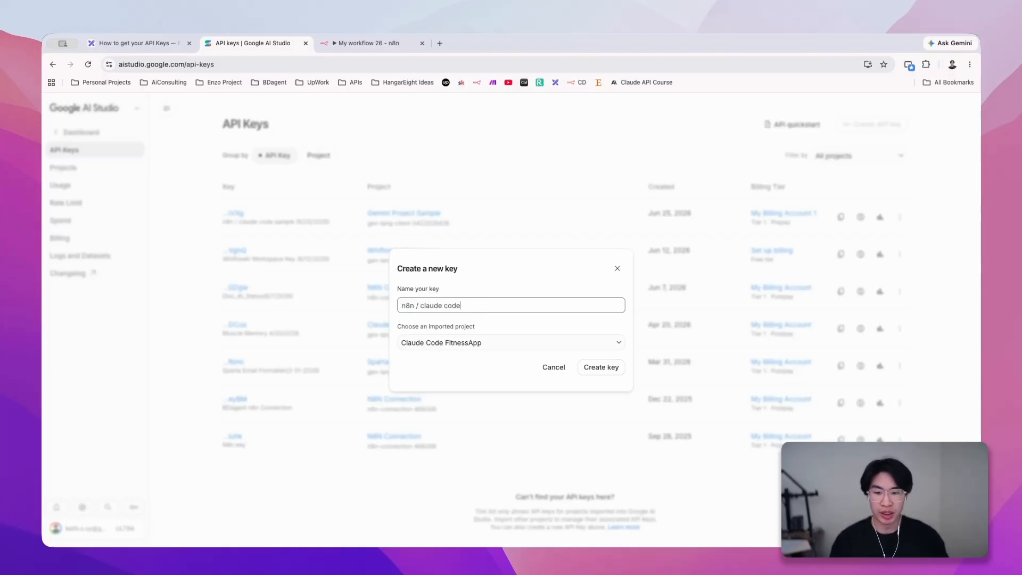
{"action": "type", "text": " (6/"}
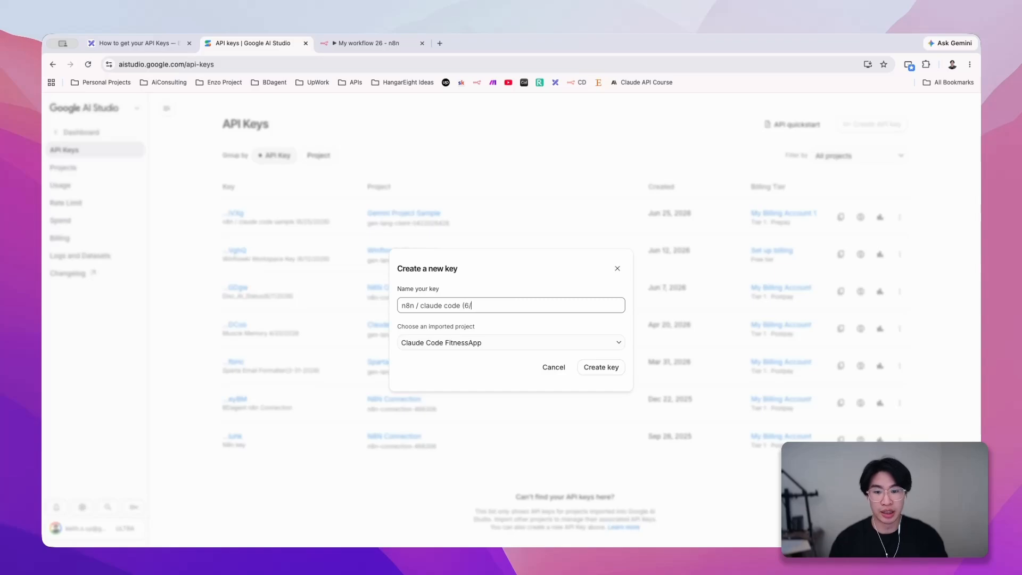
{"action": "type", "text": "27/2"}
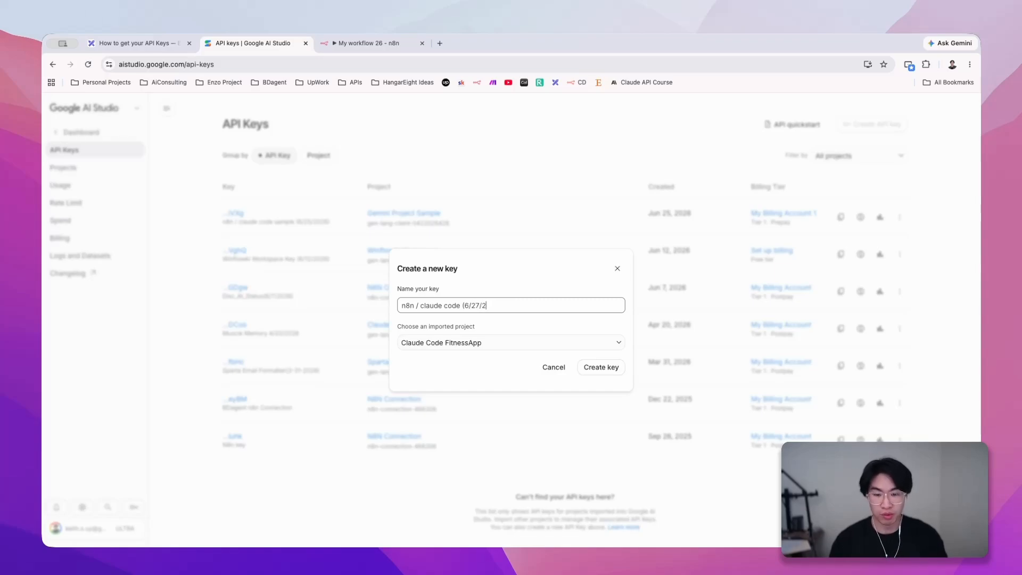
{"action": "type", "text": "0"}
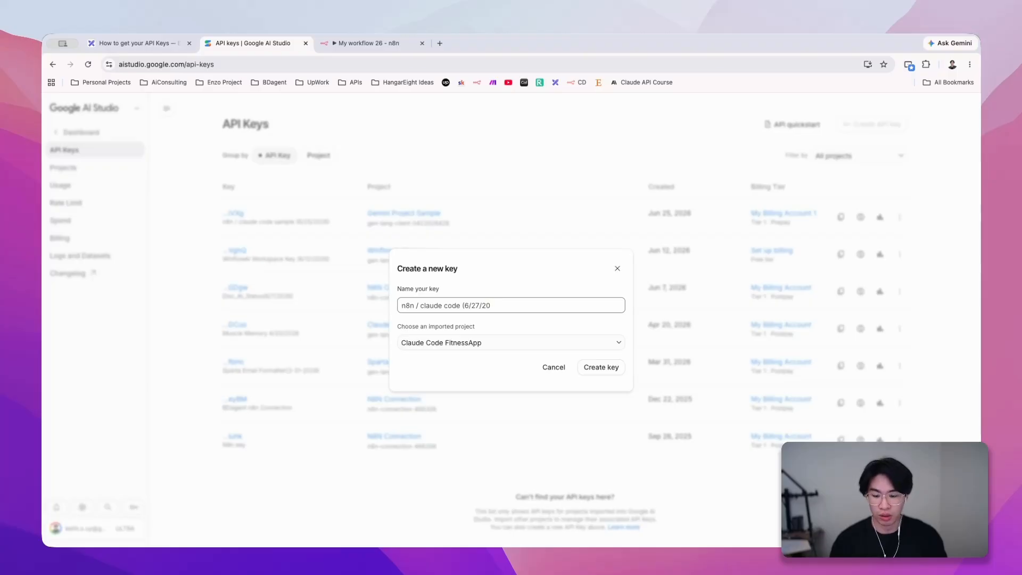
{"action": "type", "text": "5626"}
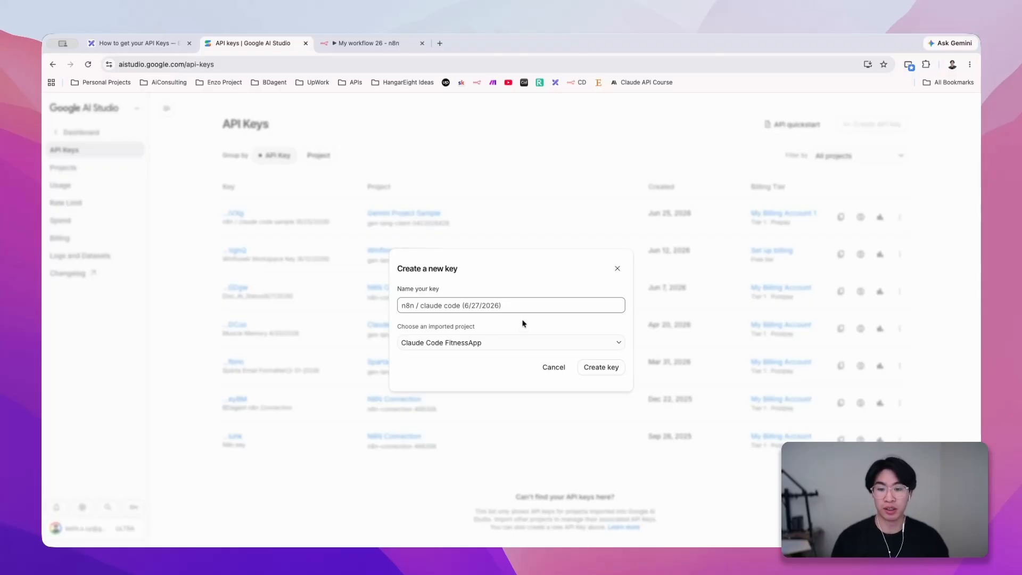
{"action": "key", "text": "super+a"}
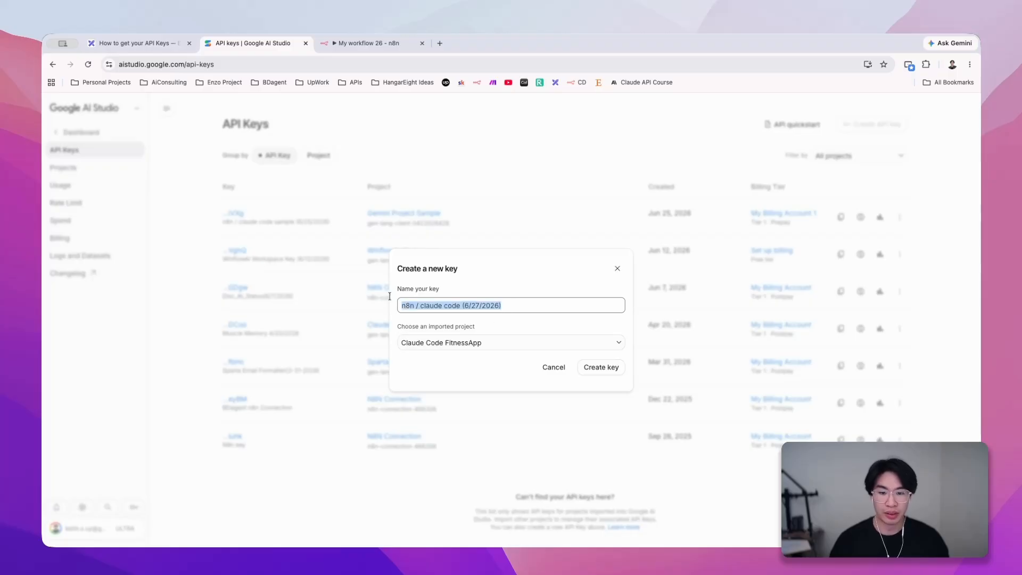
{"action": "left_click", "coordinate": [524, 298]}
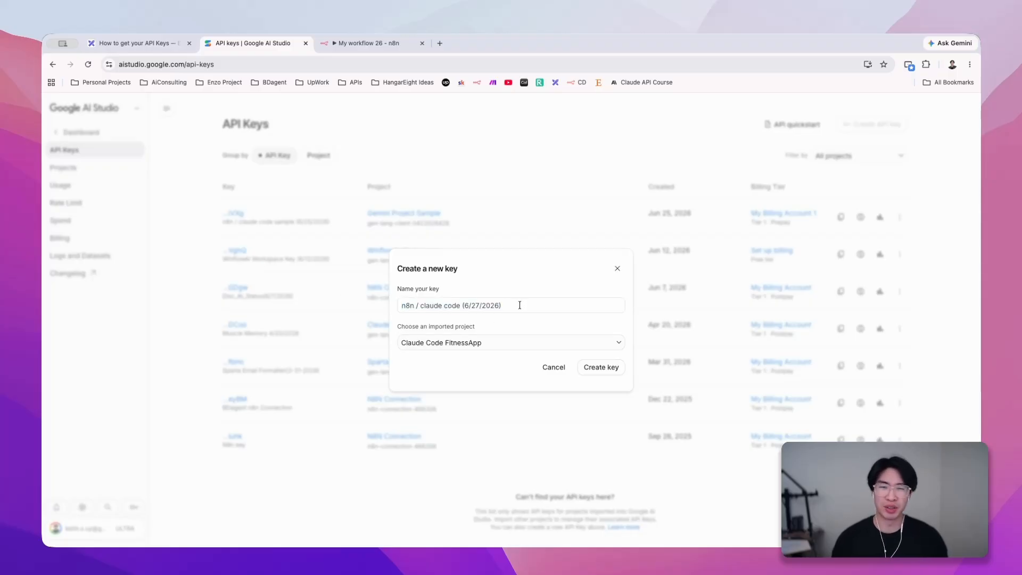
- Create a new project named "Video Sample" to hold the API key
{"action": "left_click", "coordinate": [513, 341]}
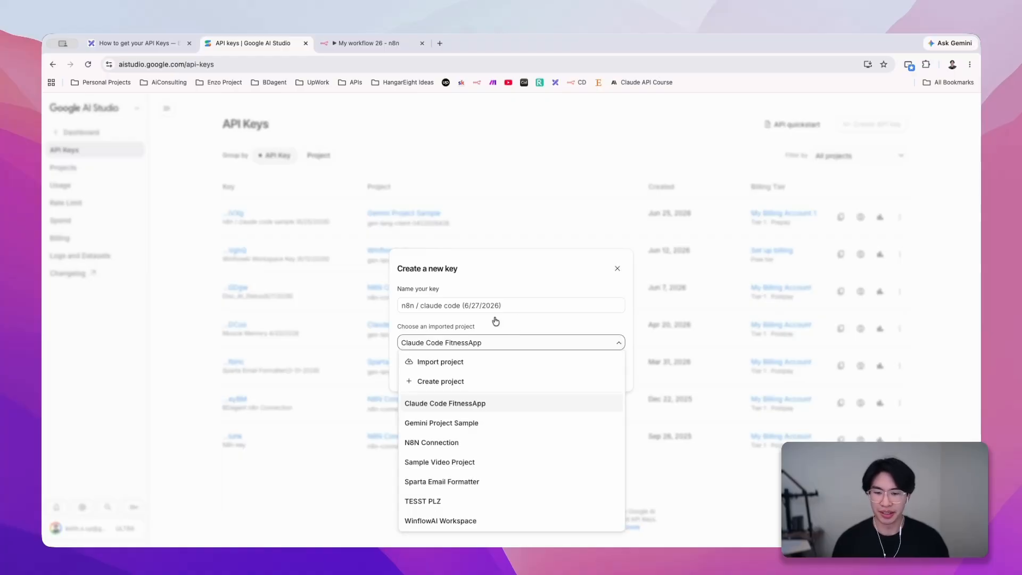
{"action": "left_click", "coordinate": [475, 382]}
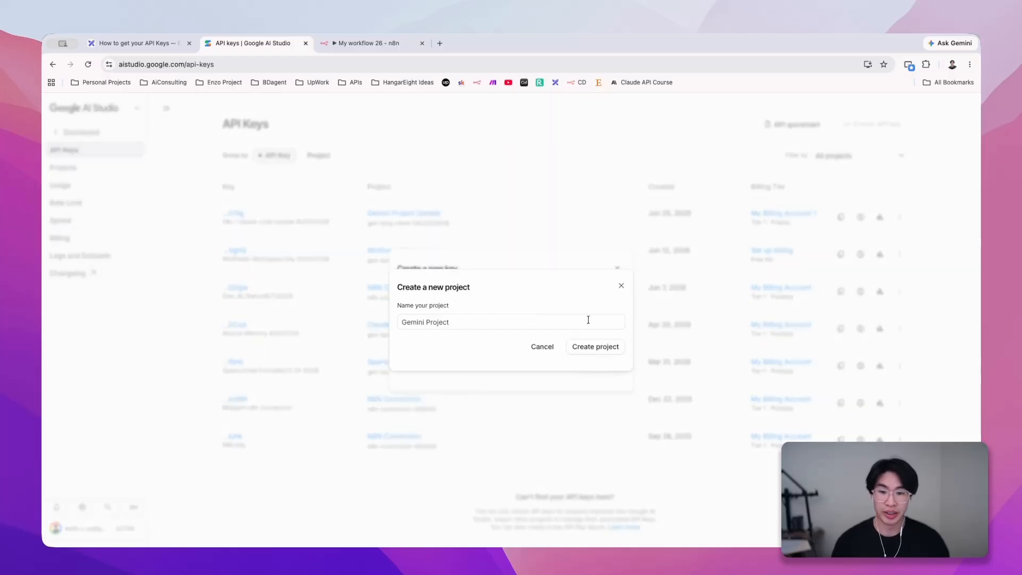
{"action": "triple_click", "coordinate": [519, 322]}
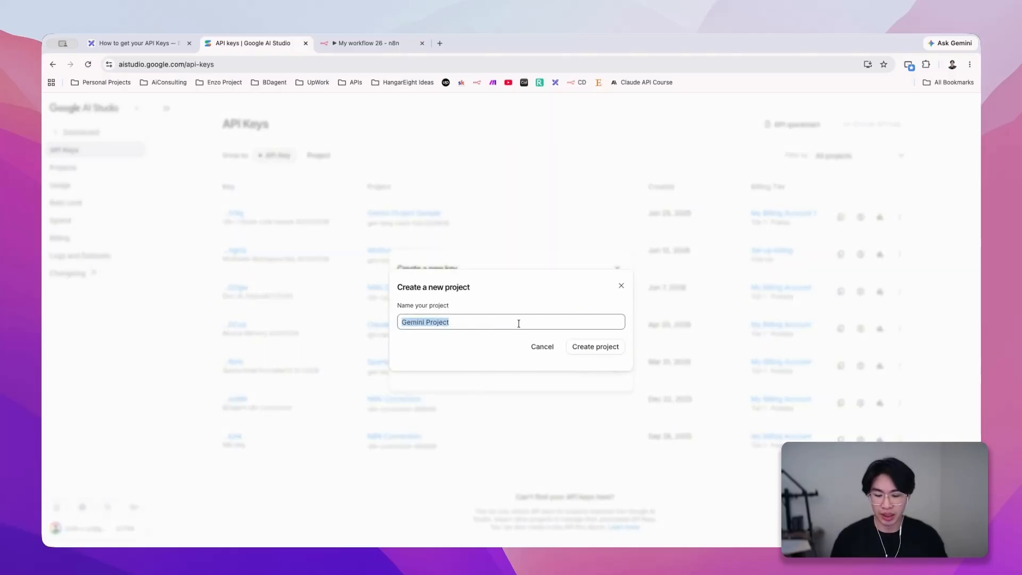
{"action": "type", "text": "Video Sample"}
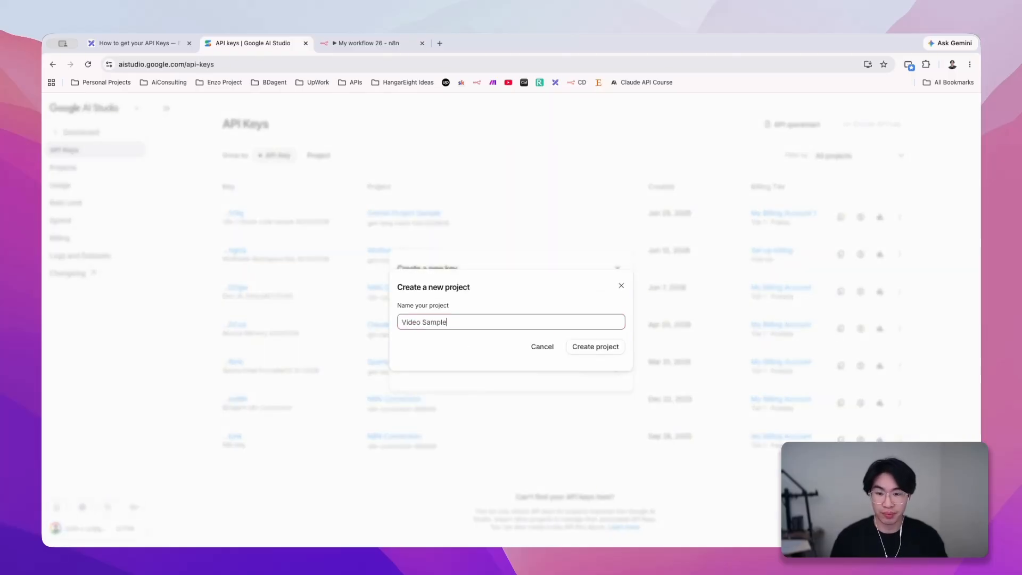
{"action": "type", "text": " 8"}
{"action": "key", "text": "BackSpace"}
{"action": "type", "text": "("}
{"action": "key", "text": "BackSpace"}
{"action": "key", "text": "BackSpace"}
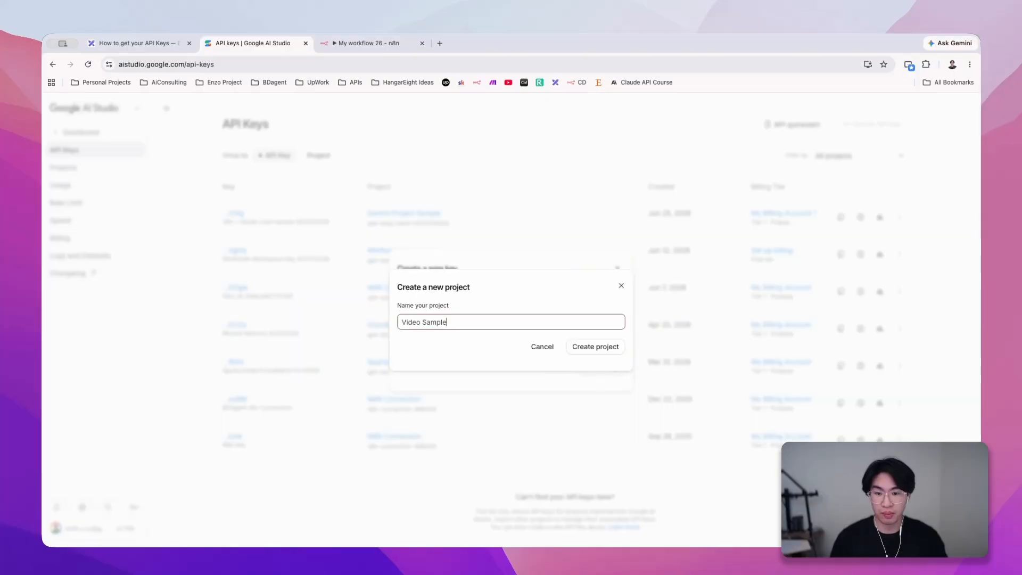
{"action": "left_click", "coordinate": [593, 349]}
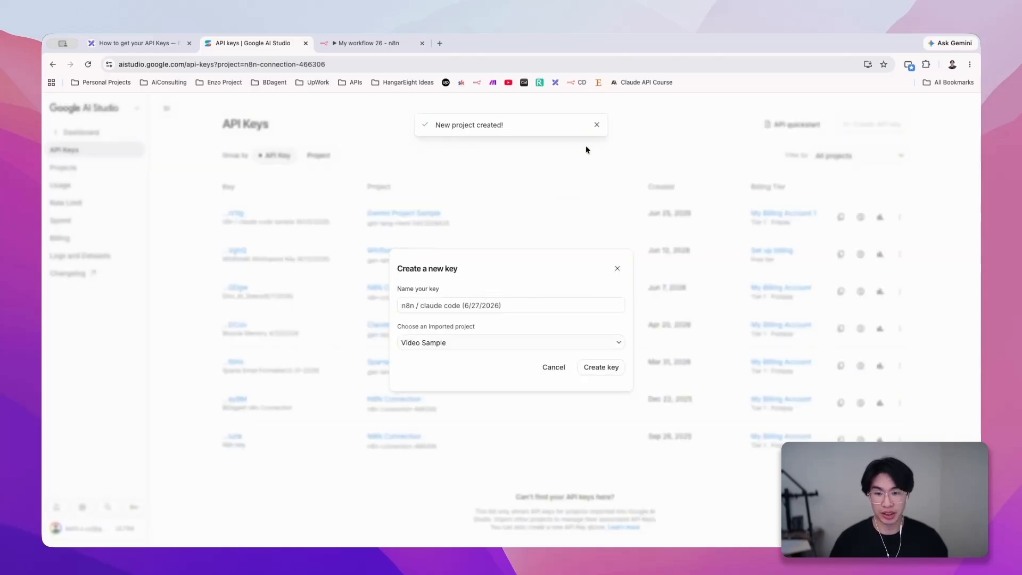
- Generate the API key in the Video Sample project and close its details
{"action": "left_click", "coordinate": [609, 370]}
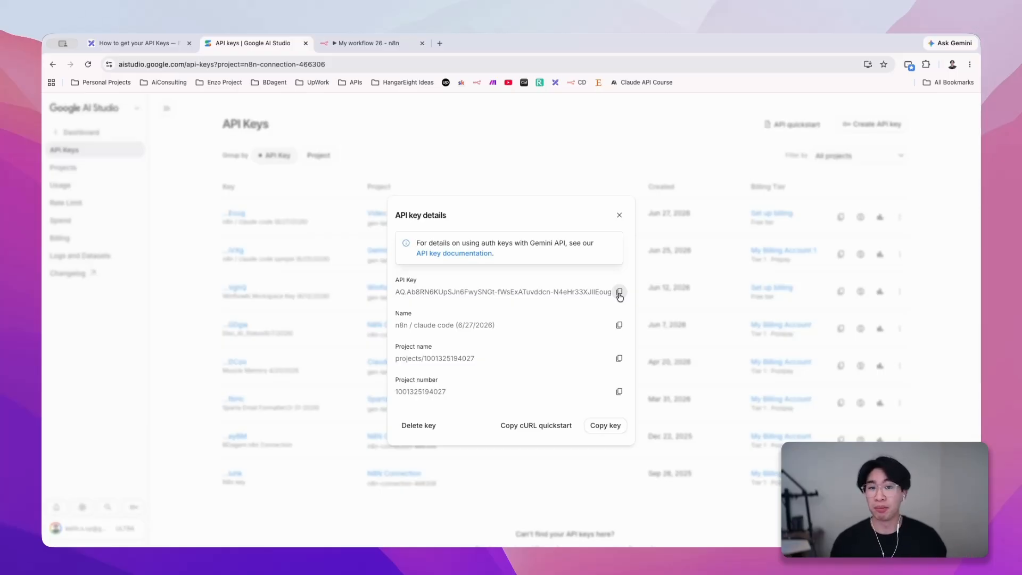
{"action": "left_click", "coordinate": [620, 216]}
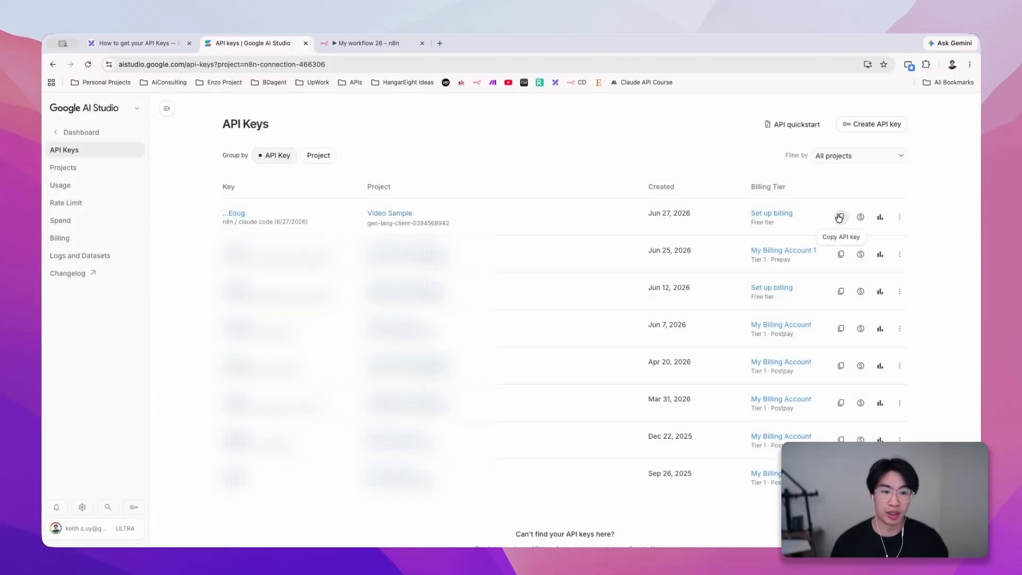
{"action": "mouse_move", "coordinate": [226, 222]}
{"action": "left_mouse_down"}
{"action": "mouse_move", "coordinate": [269, 222]}
{"action": "mouse_move", "coordinate": [223, 221]}
{"action": "left_mouse_up"}
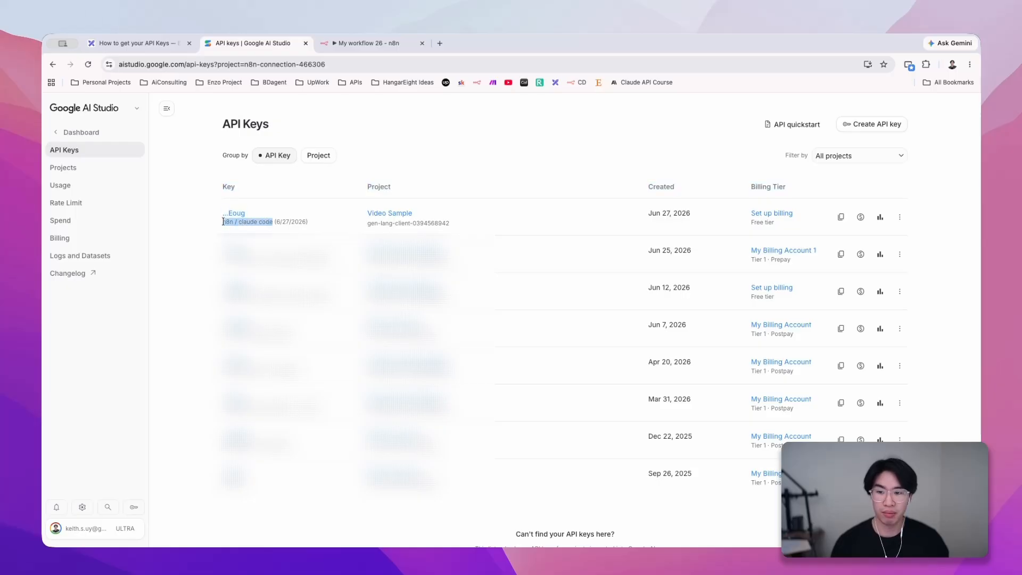
{"action": "left_click", "coordinate": [379, 224]}
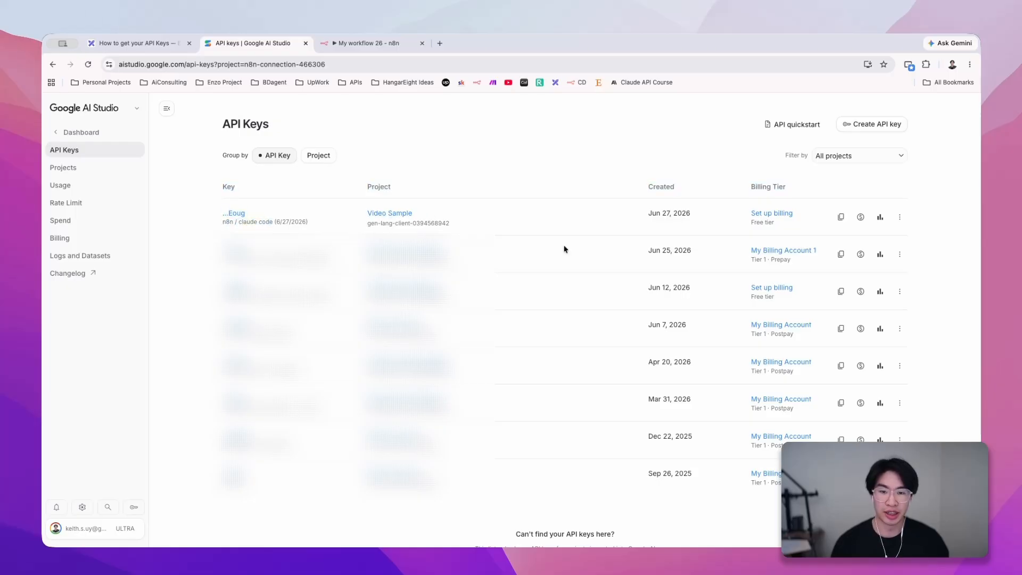
- Set up billing for the Video Sample key by linking the last listed "My Billing Account 1", and close the setup
{"action": "left_click", "coordinate": [760, 214]}
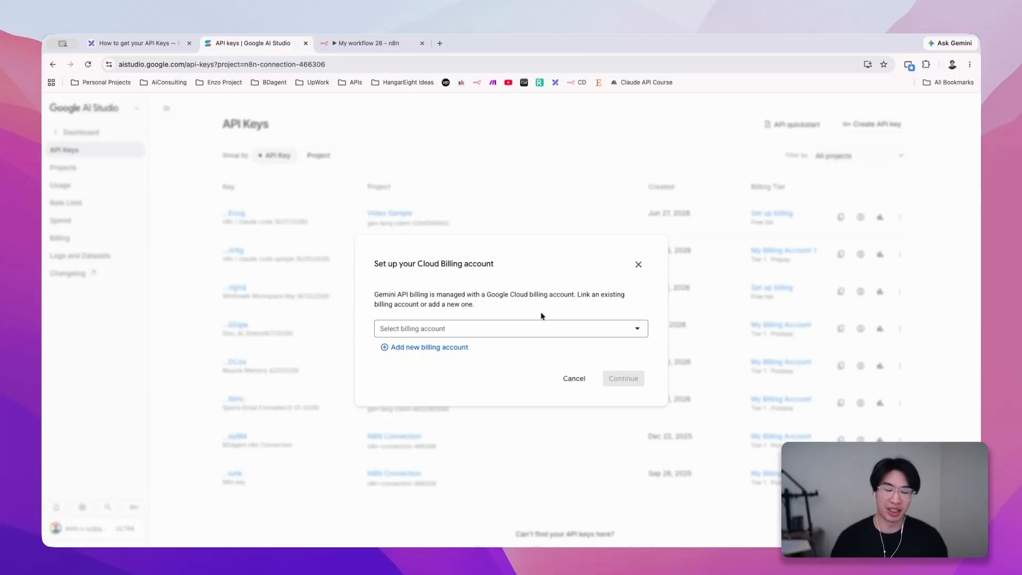
{"action": "left_click", "coordinate": [512, 326]}
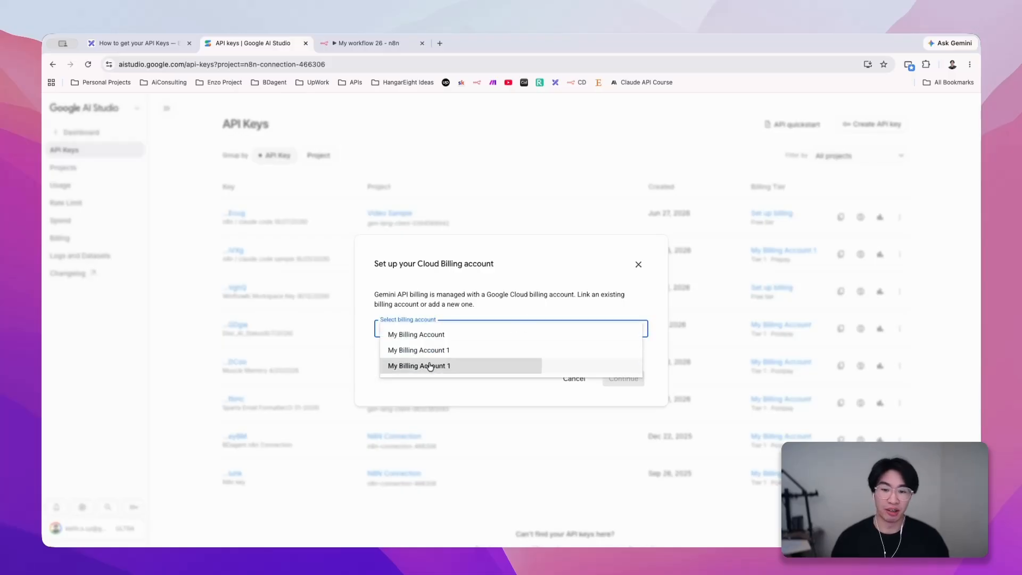
{"action": "left_click", "coordinate": [551, 366]}
{"action": "left_click", "coordinate": [633, 394]}
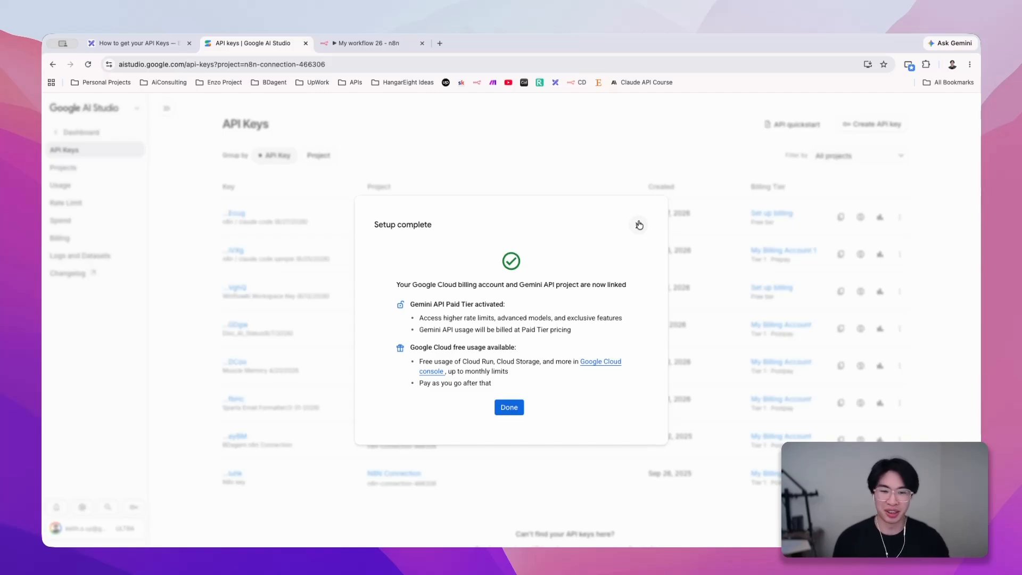
{"action": "left_click", "coordinate": [639, 225]}
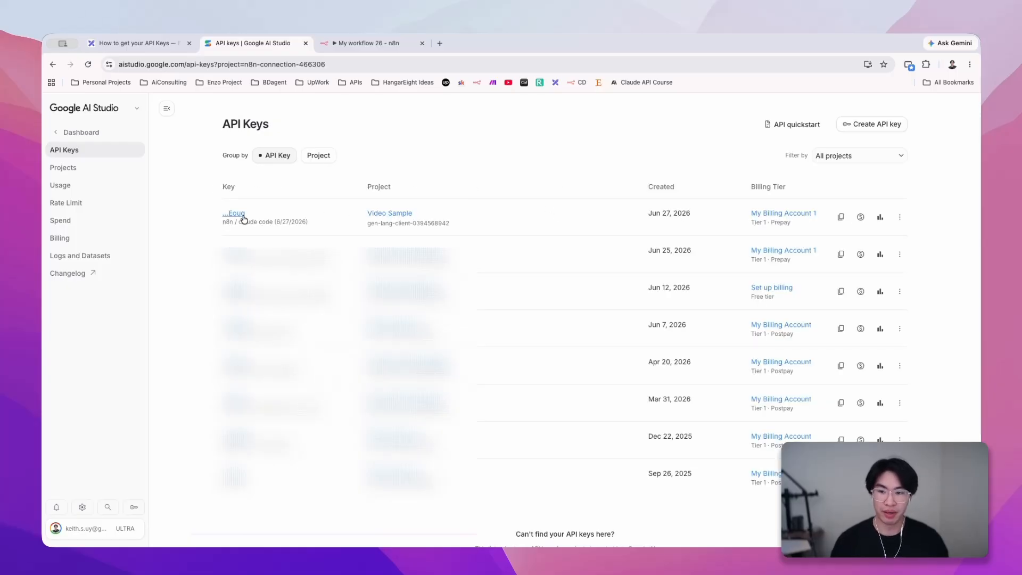
- Copy the Video Sample project's API key to the clipboard
{"action": "left_click", "coordinate": [845, 219]}
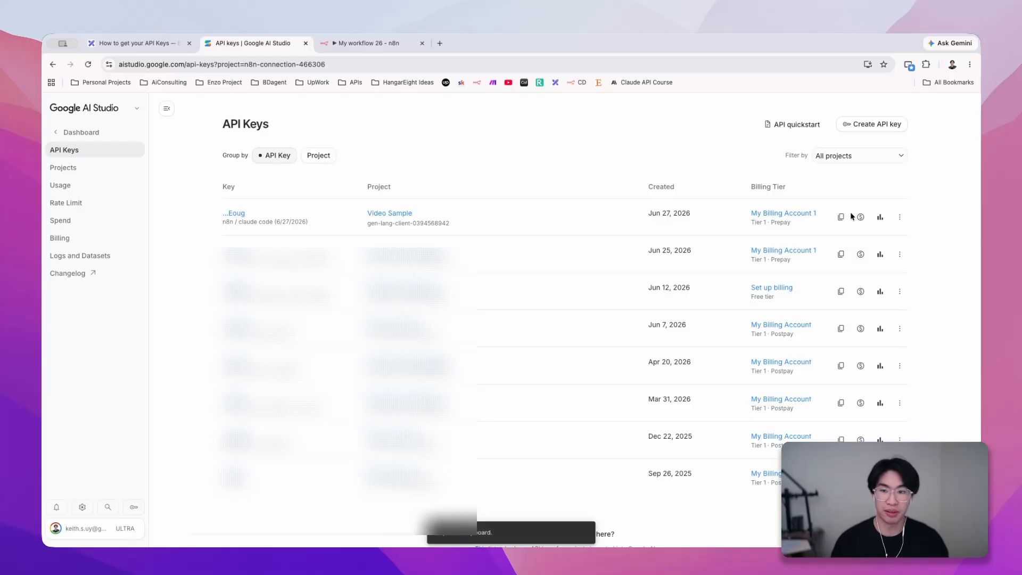
- Switch to the n8n workflow, view the Google Gemini Chat Model node's settings and close them
{"action": "left_click", "coordinate": [373, 45]}
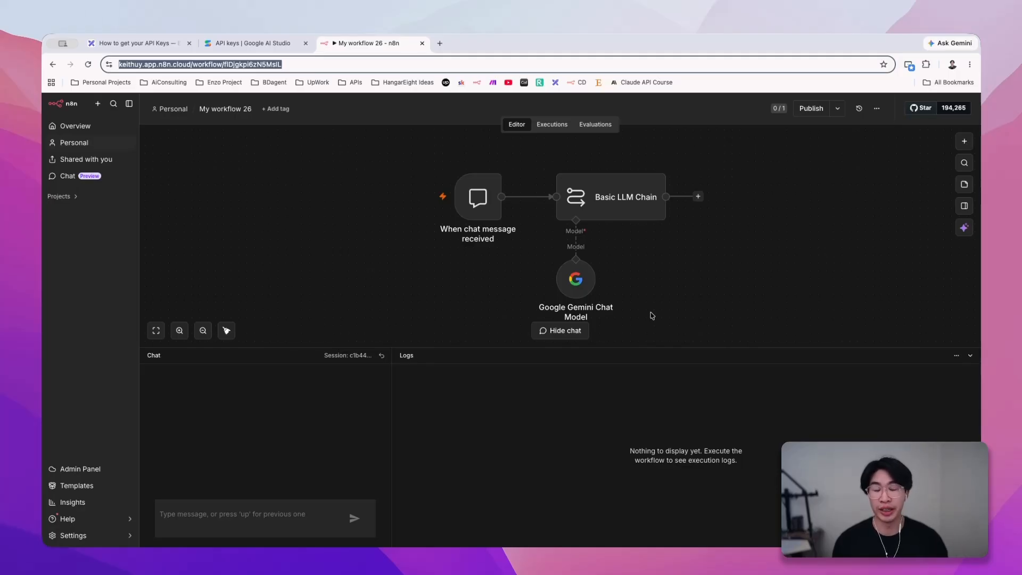
{"action": "double_click", "coordinate": [571, 292]}
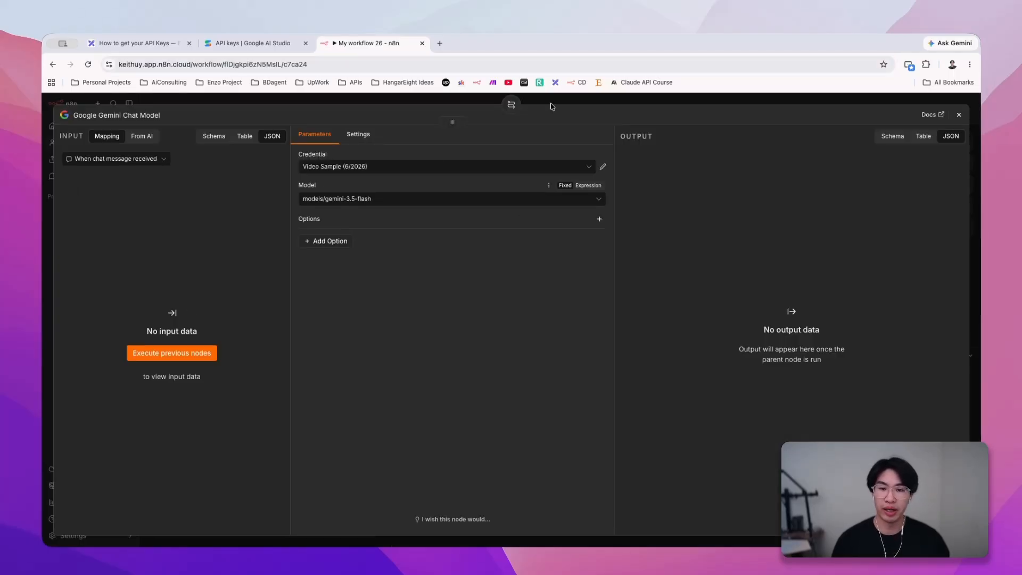
{"action": "key", "text": "Escape"}
{"action": "left_click_drag", "start_coordinate": [417, 161], "coordinate": [679, 279]}
{"action": "left_click", "coordinate": [776, 283]}
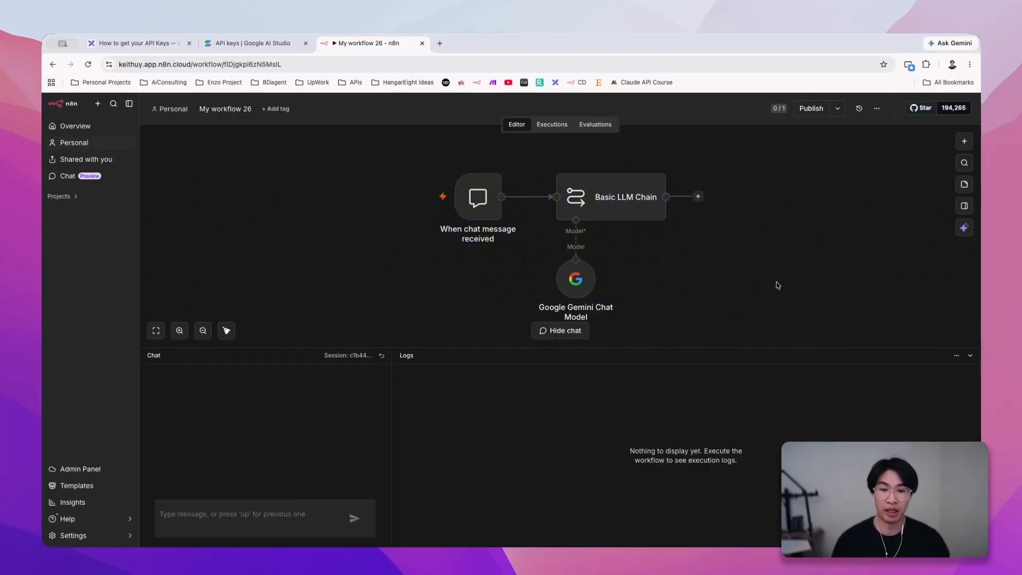
- Start a new credential for the Google Gemini Chat Model node and paste the copied API key into its API Key field
{"action": "left_click", "coordinate": [583, 287]}
{"action": "double_click", "coordinate": [583, 286]}
{"action": "left_click", "coordinate": [390, 166]}
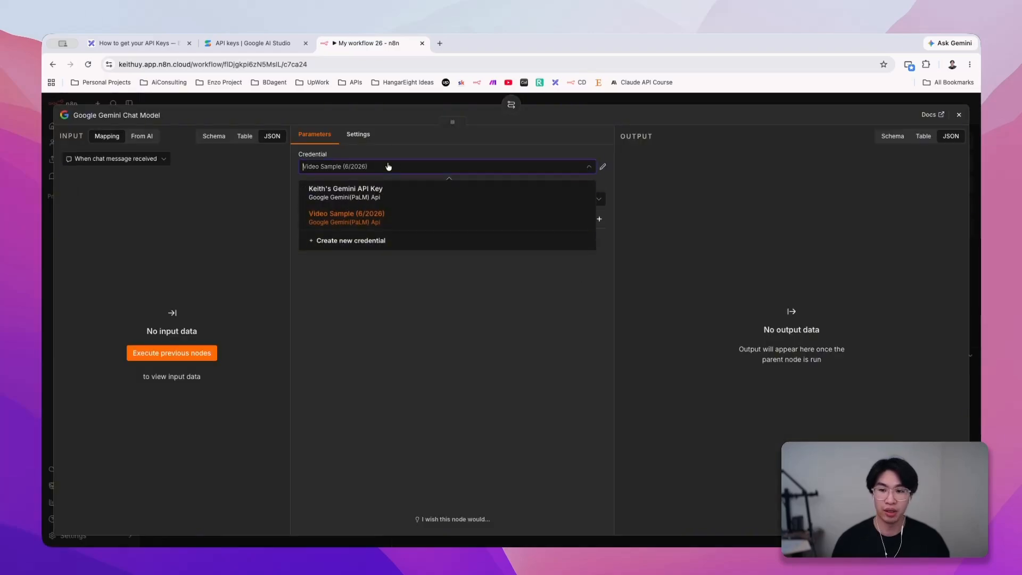
{"action": "left_click", "coordinate": [346, 244]}
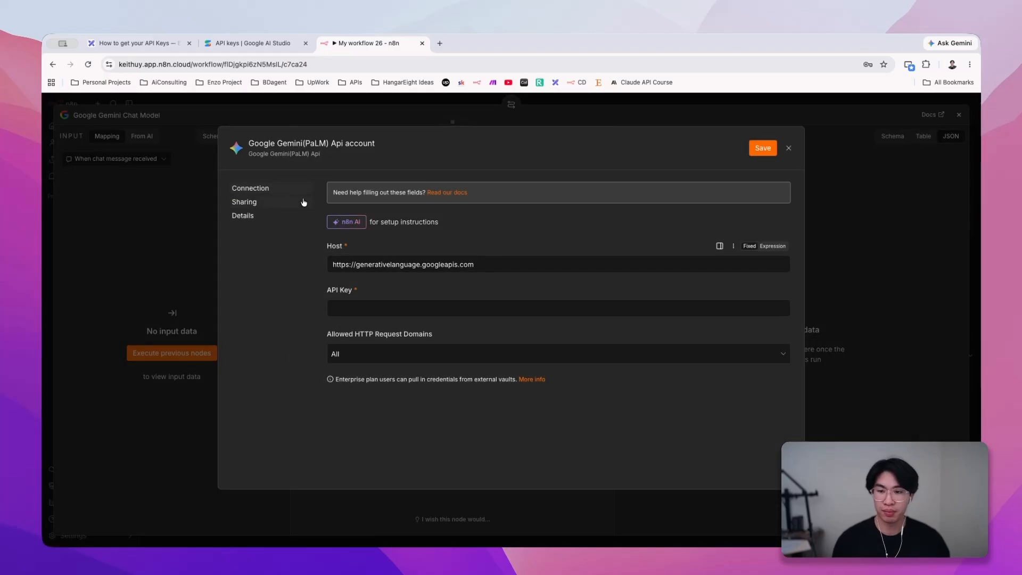
{"action": "left_click", "coordinate": [403, 308]}
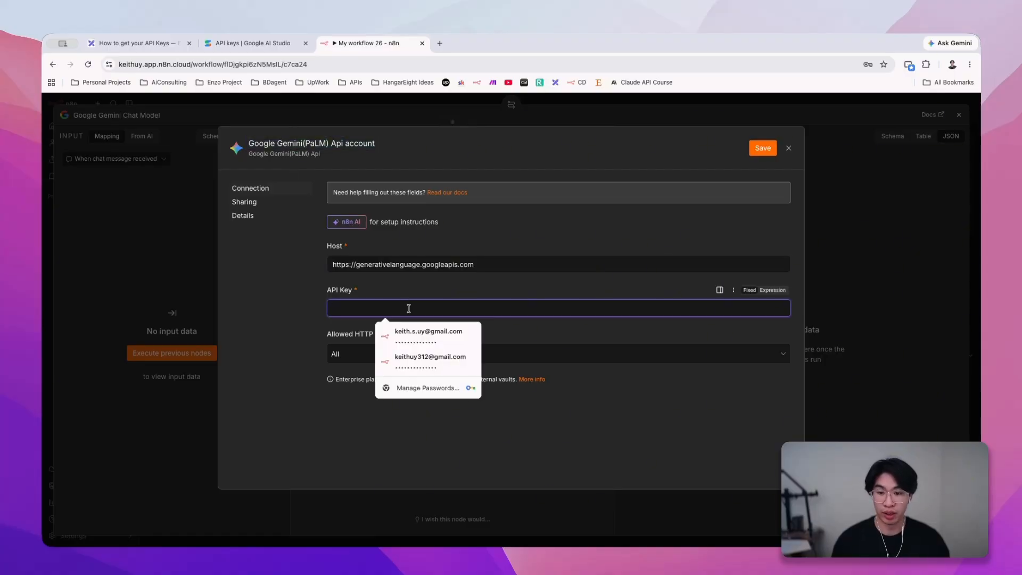
{"action": "key", "text": "super+v"}
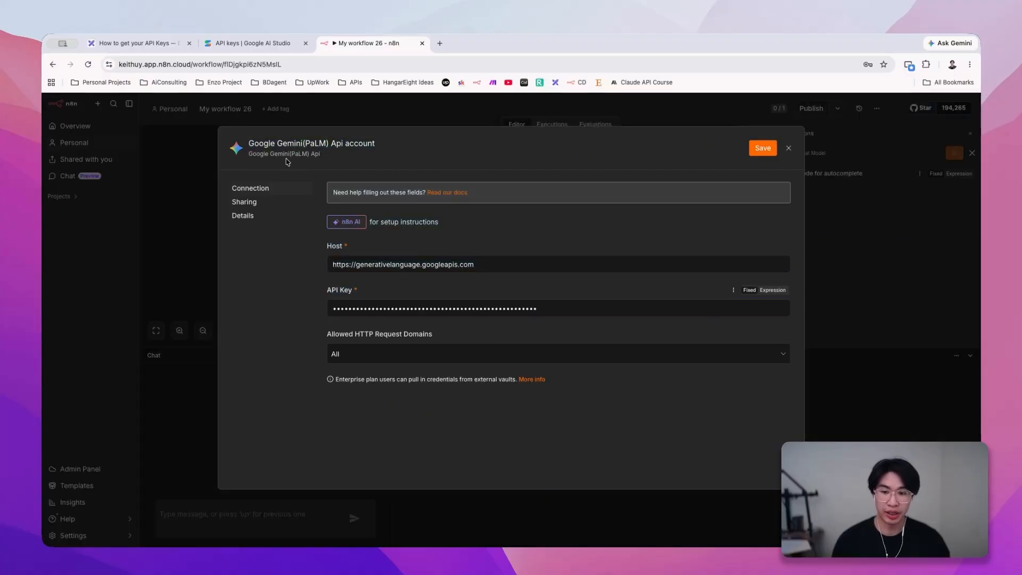
- Name the new Gemini credential "Video Sample (6/27/2026)" and save it
{"action": "left_click", "coordinate": [298, 144]}
{"action": "type", "text": "V"}
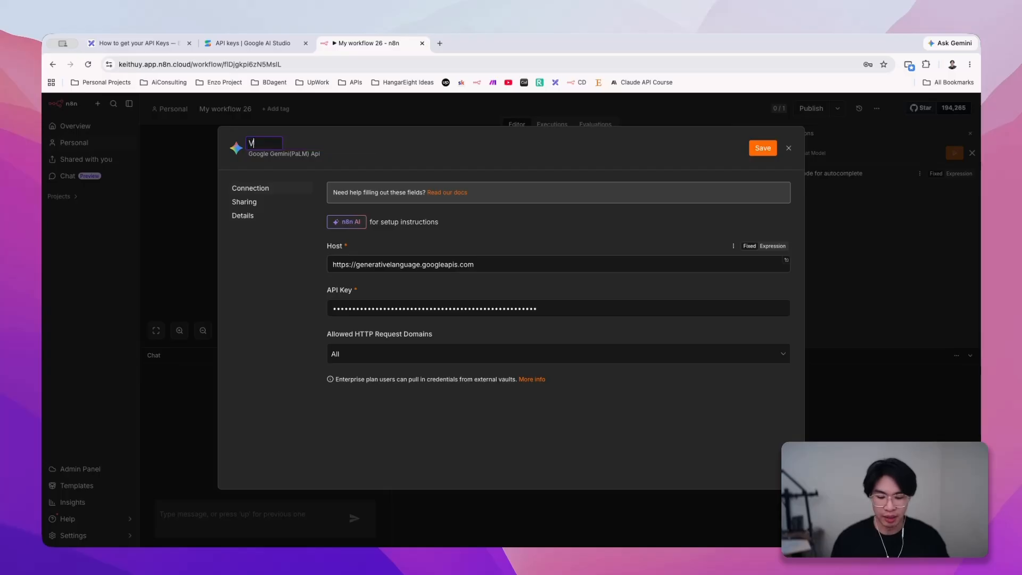
{"action": "type", "text": "ideo Sample"}
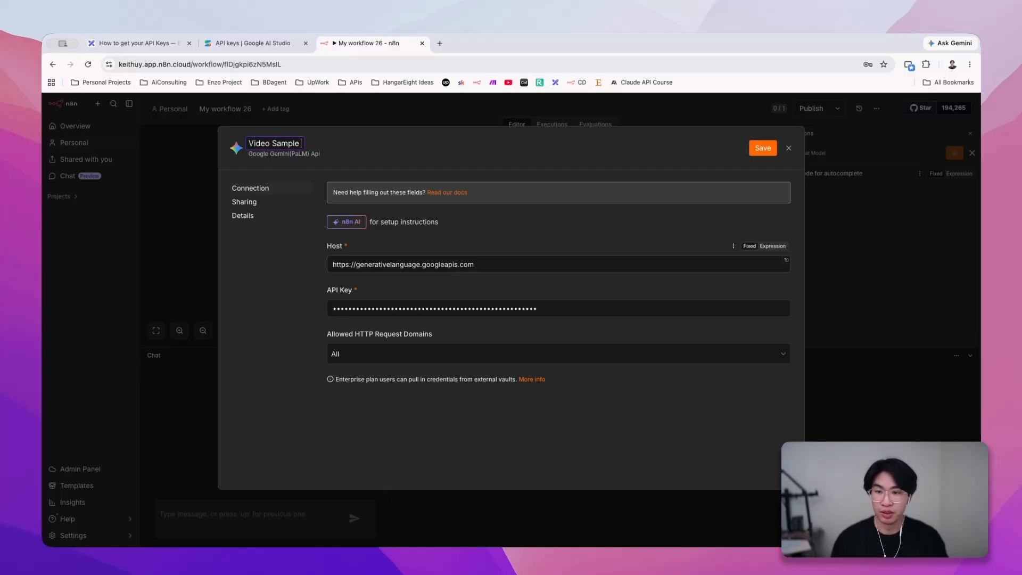
{"action": "type", "text": " (6"}
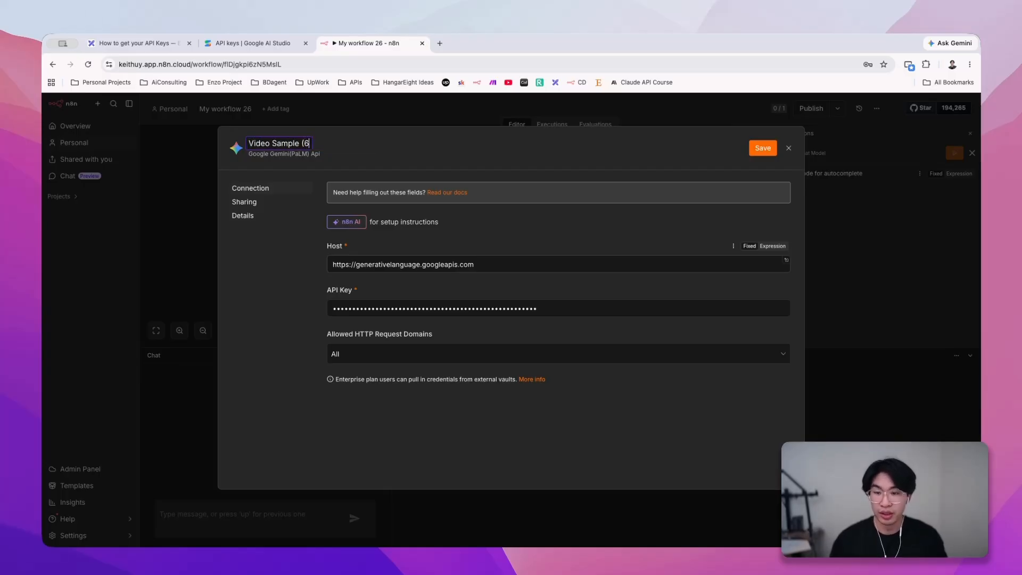
{"action": "type", "text": "/27/2"}
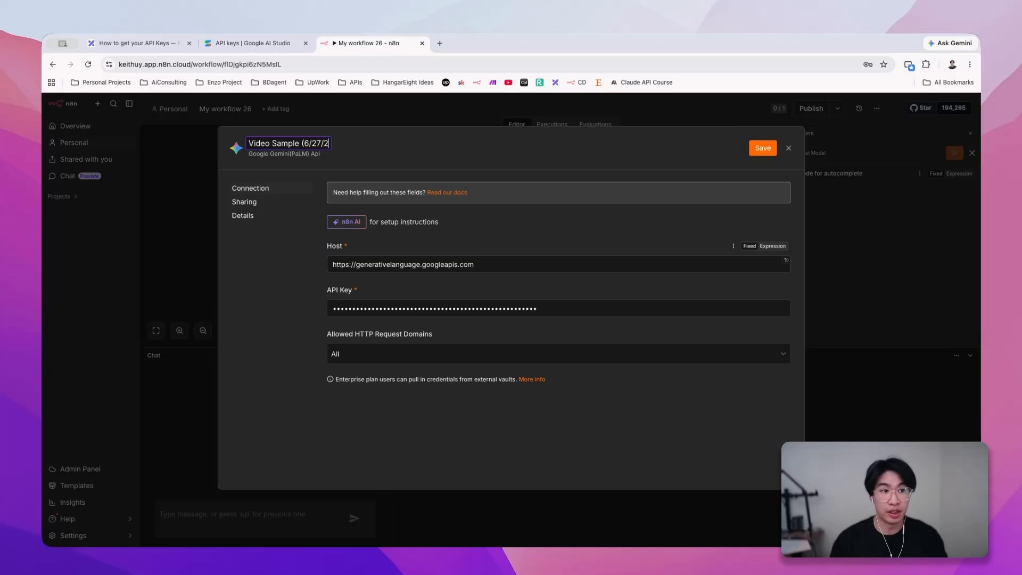
{"action": "type", "text": "026)"}
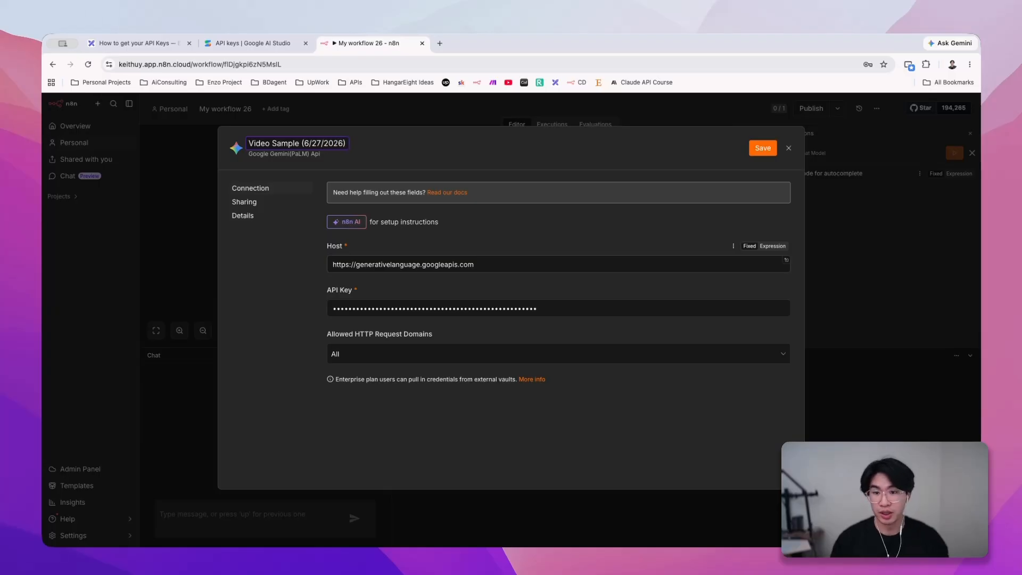
{"action": "left_click", "coordinate": [751, 150]}
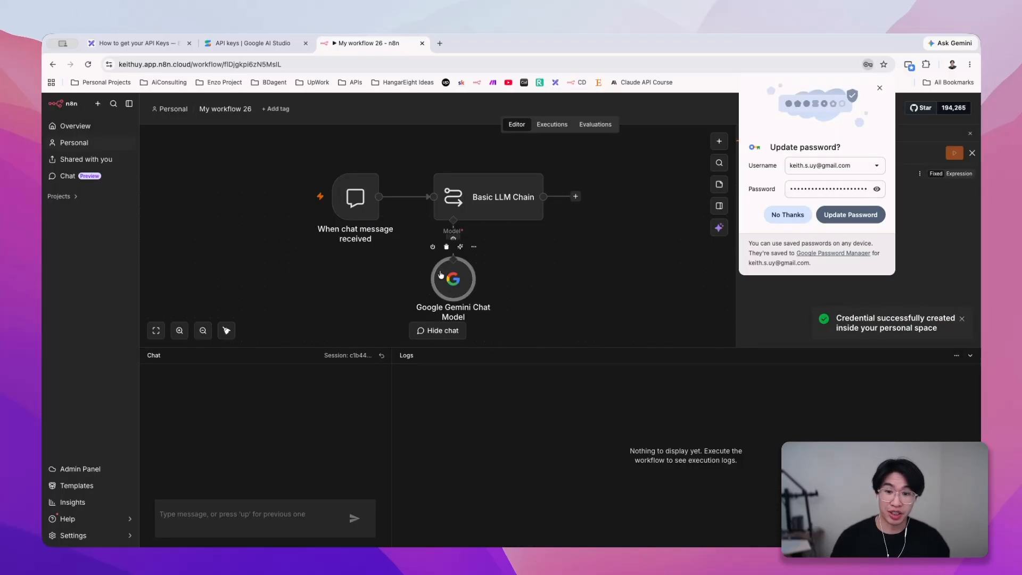
- Select the "Video Sample (6/27/2026)" credential for the Google Gemini Chat Model node and dismiss the browser's password update offer
{"action": "double_click", "coordinate": [440, 274]}
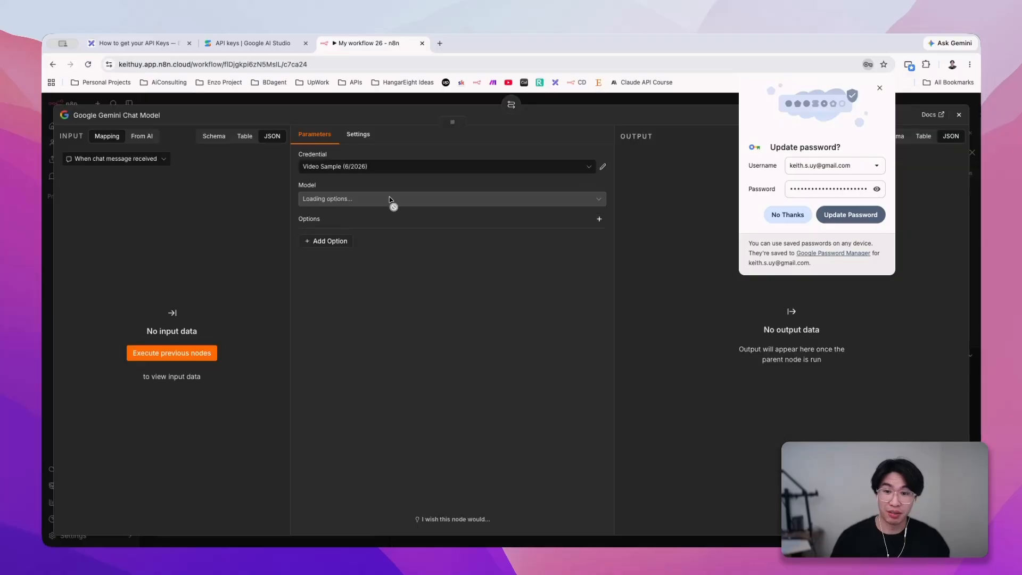
{"action": "left_click", "coordinate": [383, 167]}
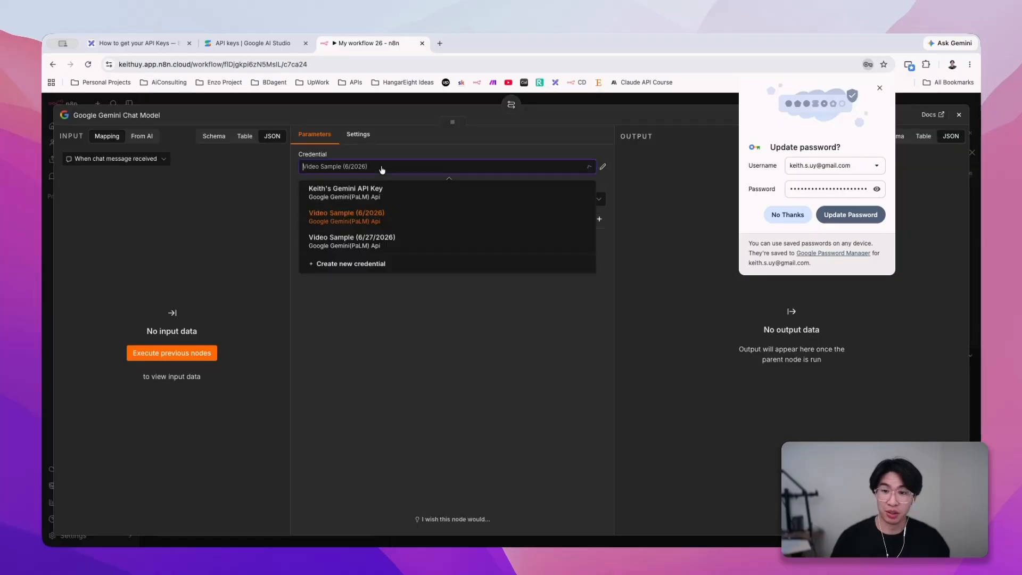
{"action": "left_click", "coordinate": [416, 242]}
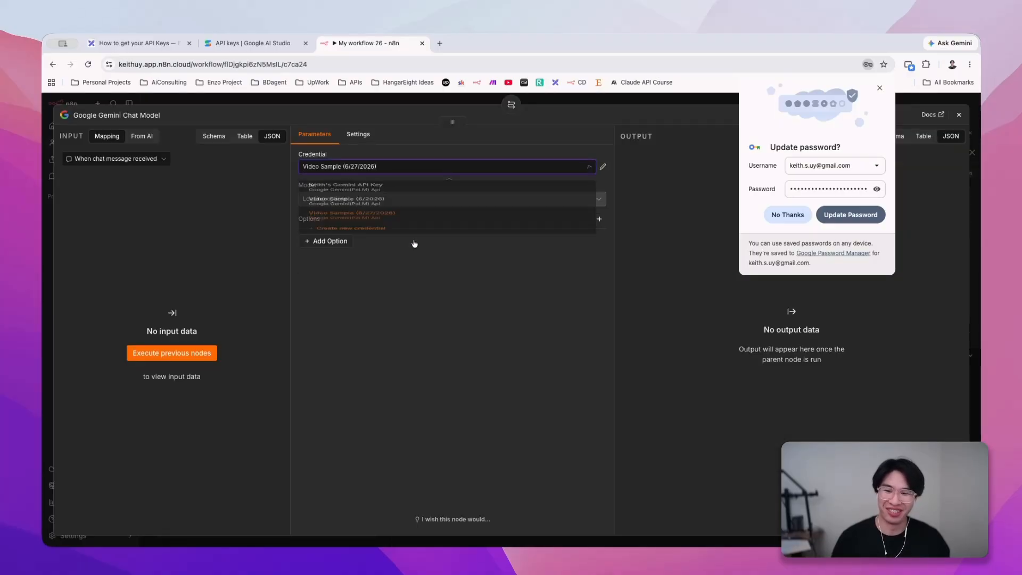
{"action": "left_click", "coordinate": [879, 87]}
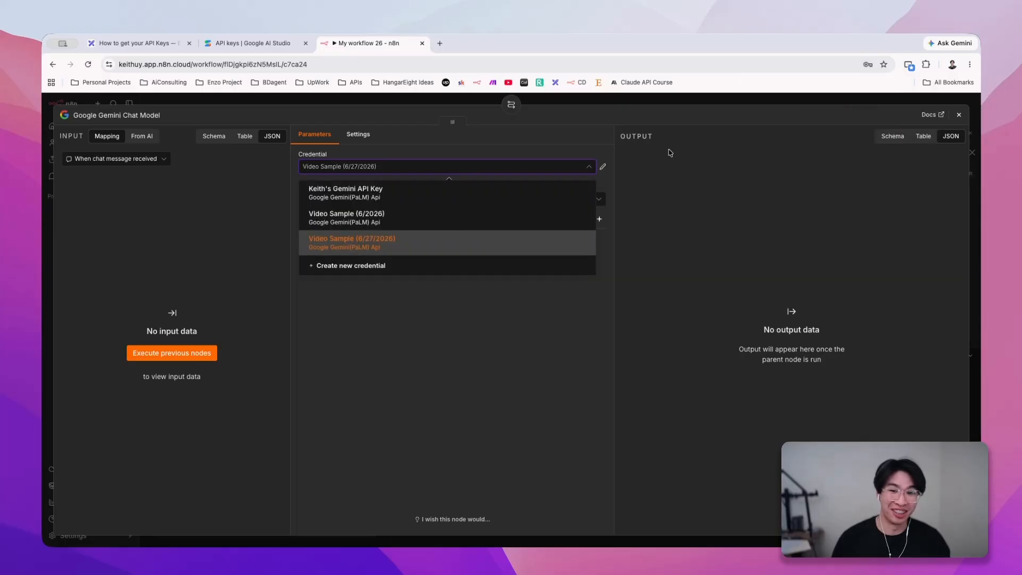
{"action": "left_click", "coordinate": [420, 240]}
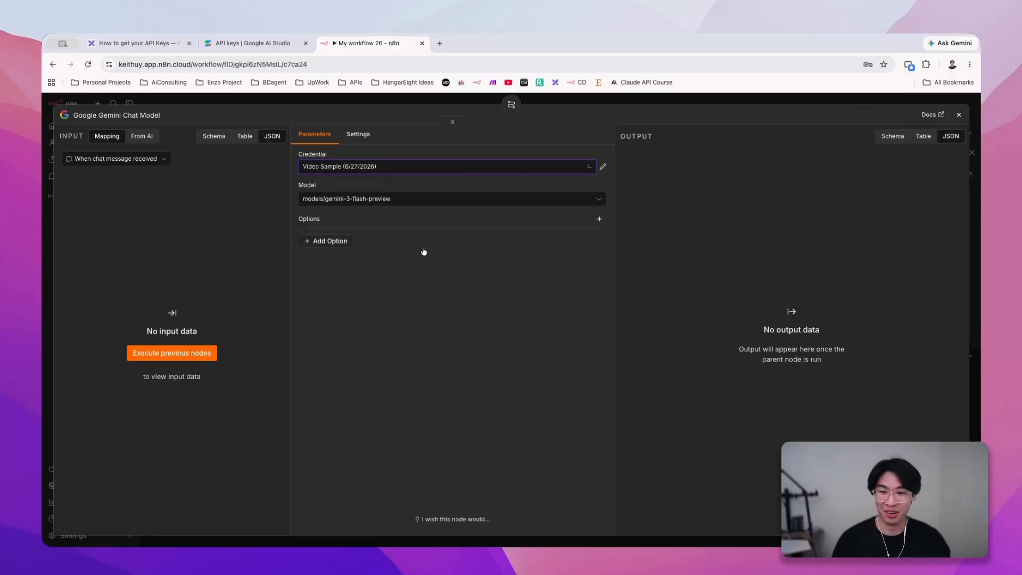
- Set the node's model to models/gemini-2.5-flash-lite and return to the workflow canvas
{"action": "left_click", "coordinate": [405, 201]}
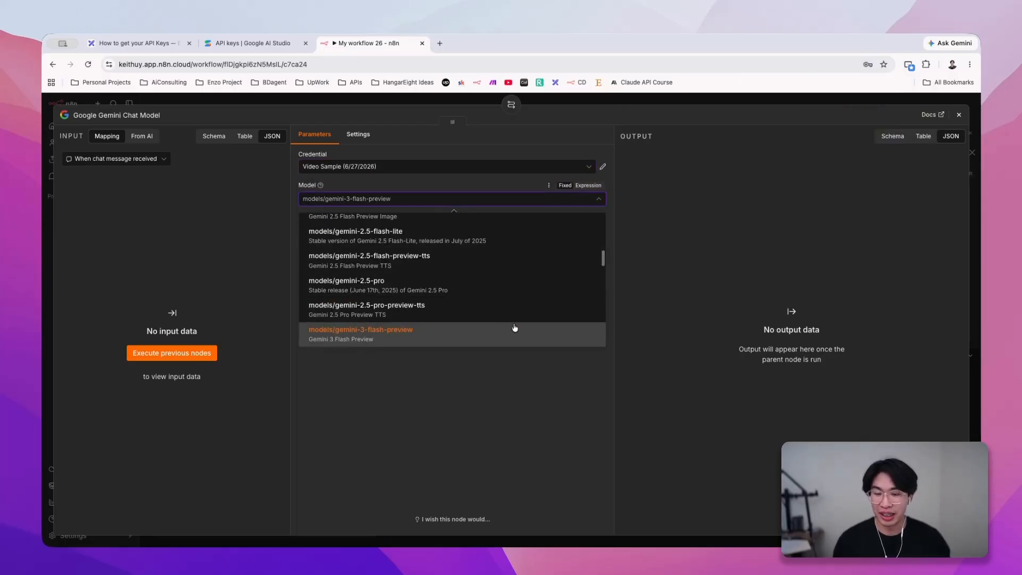
{"action": "scroll", "coordinate": [495, 324], "scroll_direction": "up", "scroll_amount": 2}
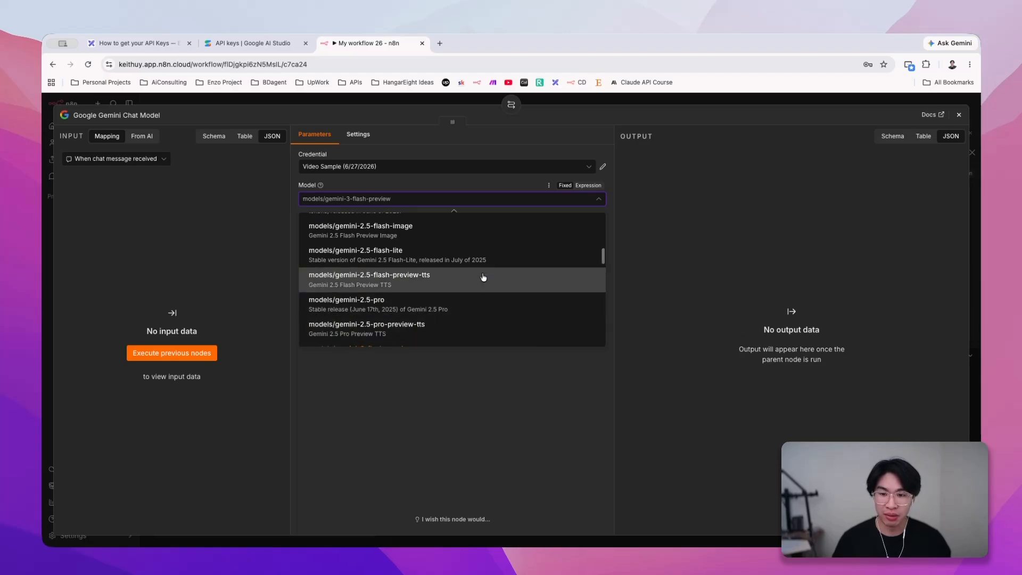
{"action": "left_click", "coordinate": [460, 262]}
{"action": "left_click", "coordinate": [717, 101]}
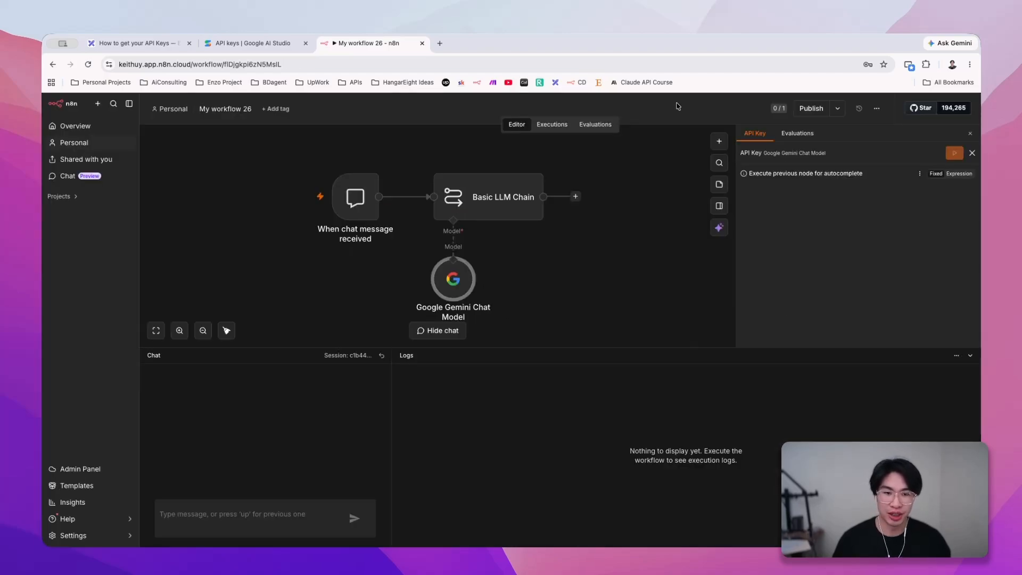
- Test the workflow by sending the chat message "Hey there" and highlight the model's reply
{"action": "left_click", "coordinate": [245, 525]}
{"action": "type", "text": "Hey there"}
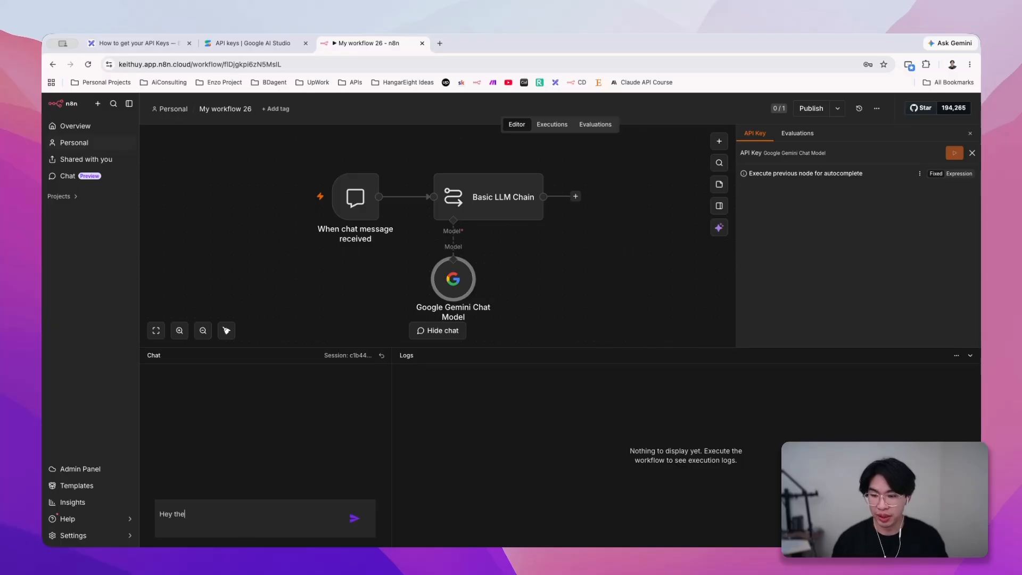
{"action": "key", "text": "Return"}
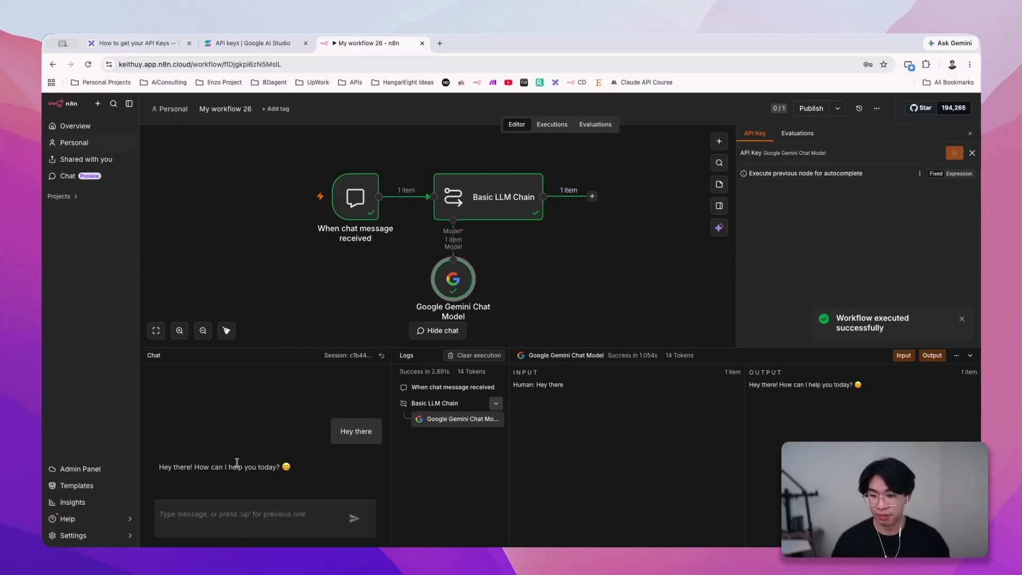
{"action": "left_click_drag", "start_coordinate": [162, 476], "coordinate": [340, 479]}
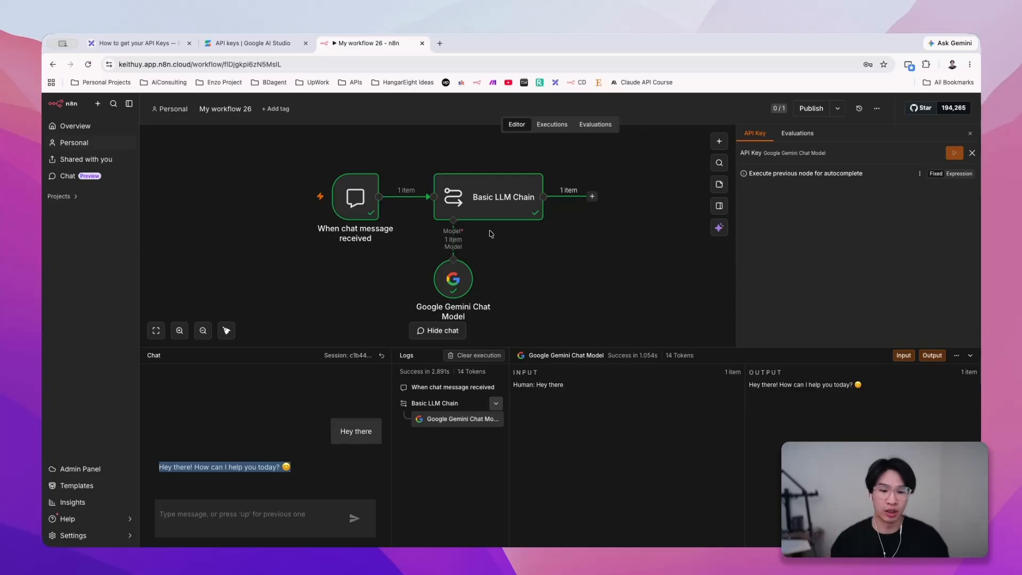
- Return to Google AI Studio and copy the Video Sample project's API key again
{"action": "left_click", "coordinate": [243, 47]}
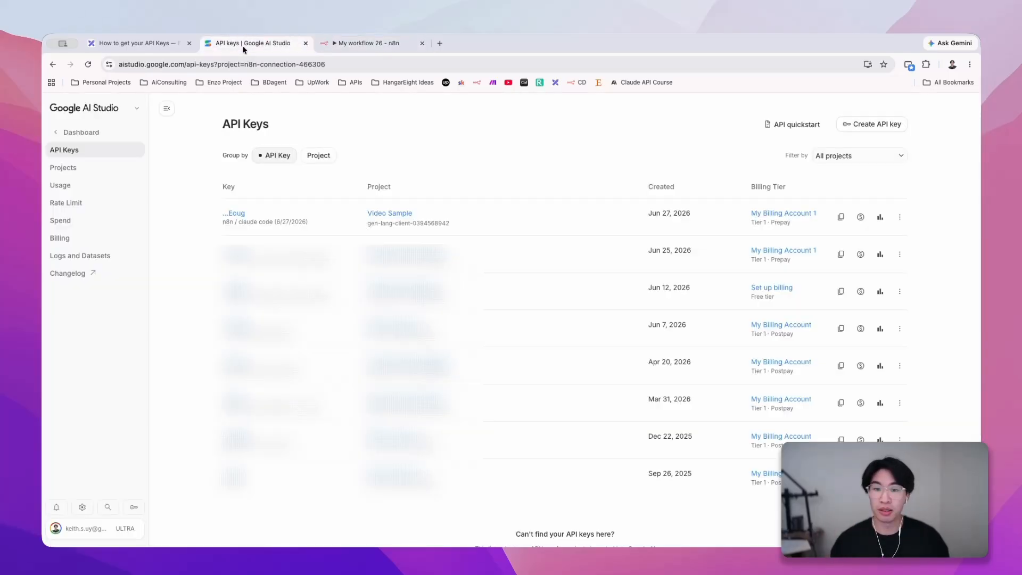
{"action": "left_click", "coordinate": [841, 218]}
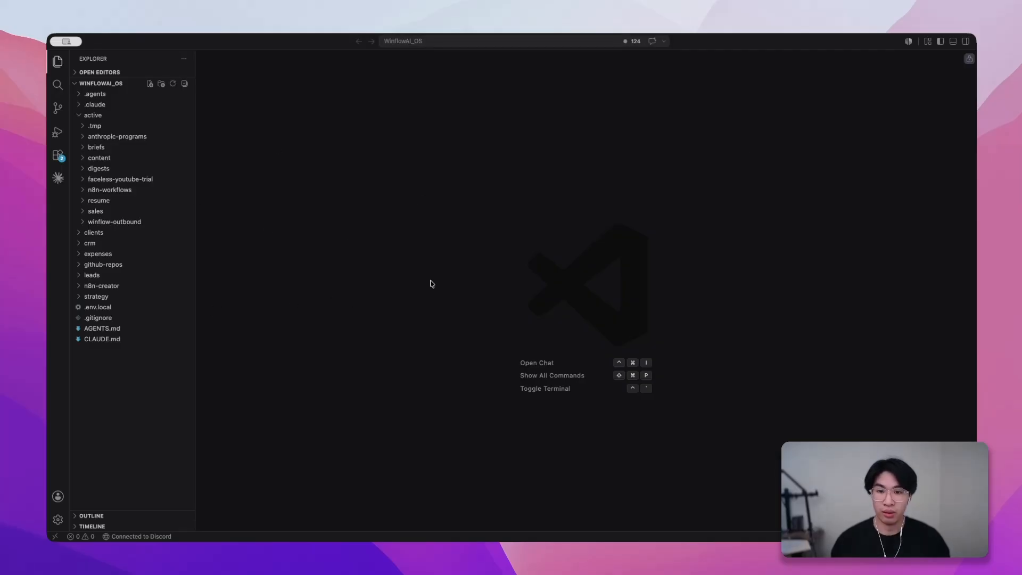
- Switch to VS Code and create a file named .env in the root of the WinflowAI_OS folder
{"action": "right_click", "coordinate": [128, 370]}
{"action": "left_click", "coordinate": [135, 327]}
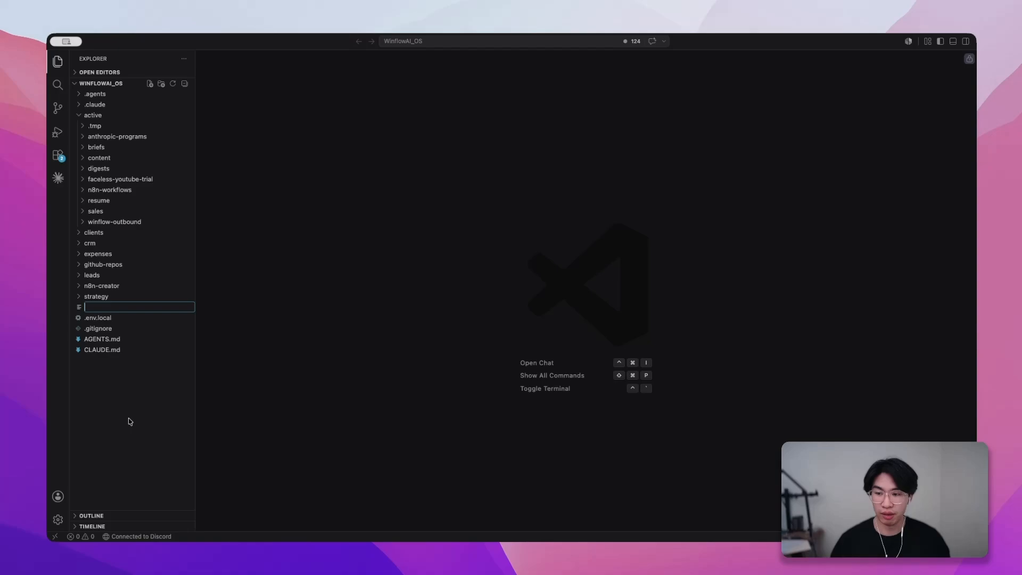
{"action": "type", "text": ".env"}
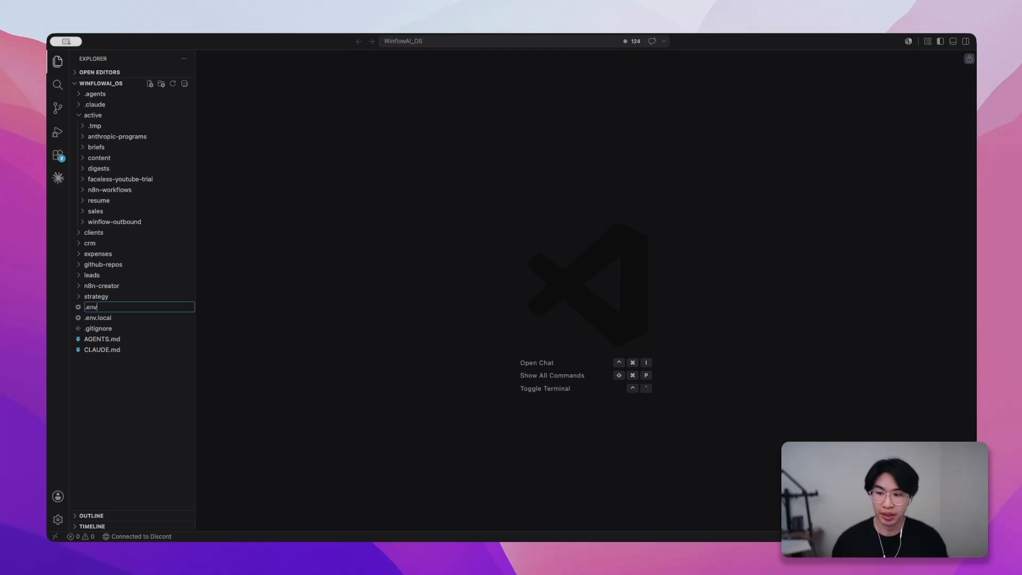
{"action": "key", "text": "Return"}
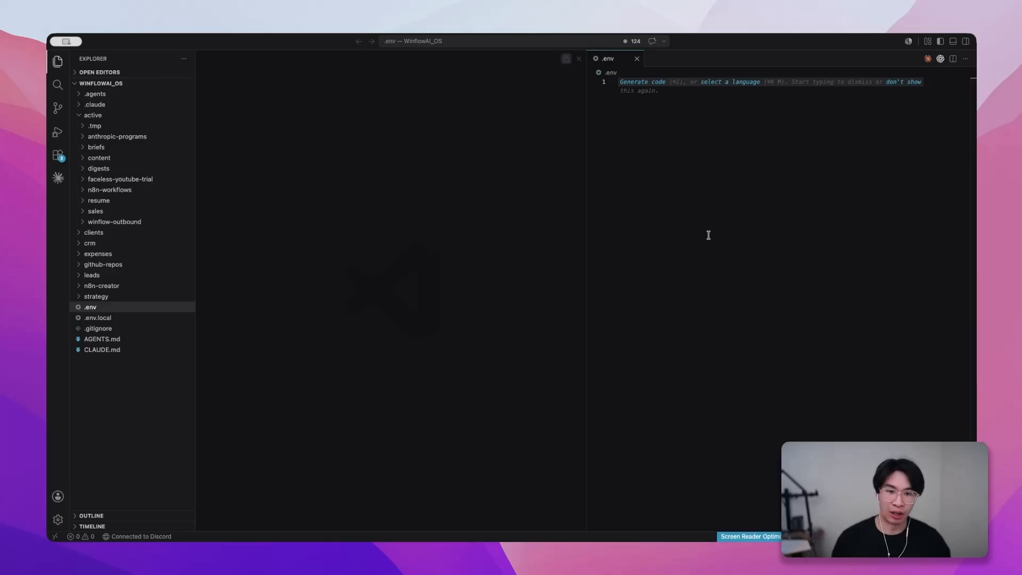
- Add a GEMINI_API_KEY= entry to the .env file and paste the copied API key as its value
{"action": "key", "text": "Caps_Lock"}
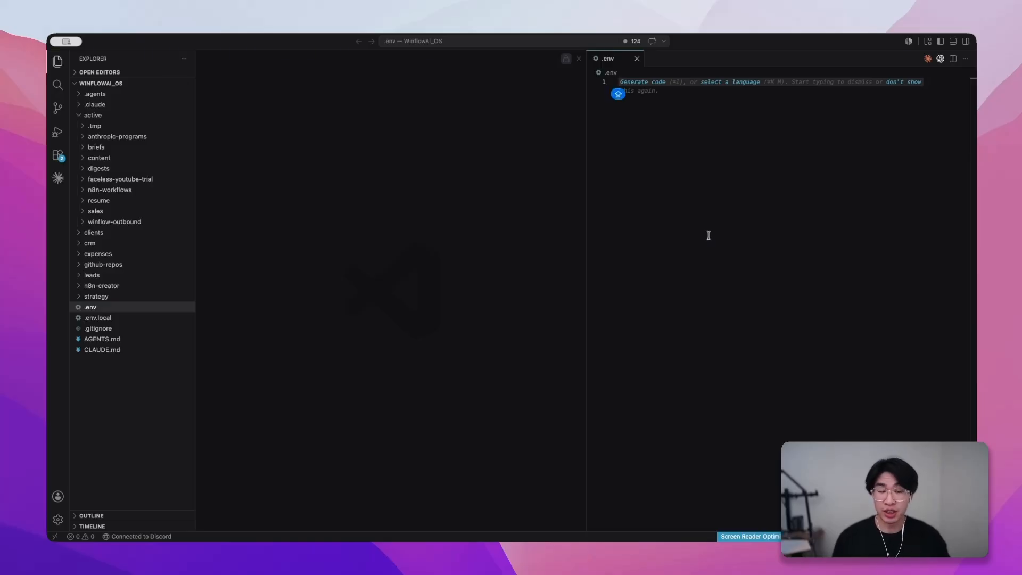
{"action": "type", "text": "GEMINI"}
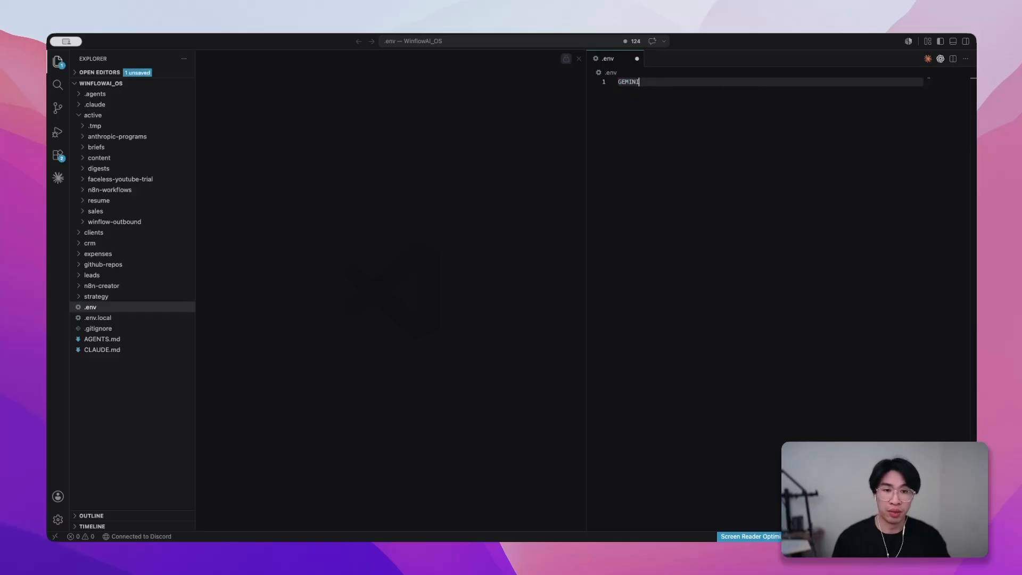
{"action": "key", "text": "Caps_Lock"}
{"action": "type", "text": "I_API-"}
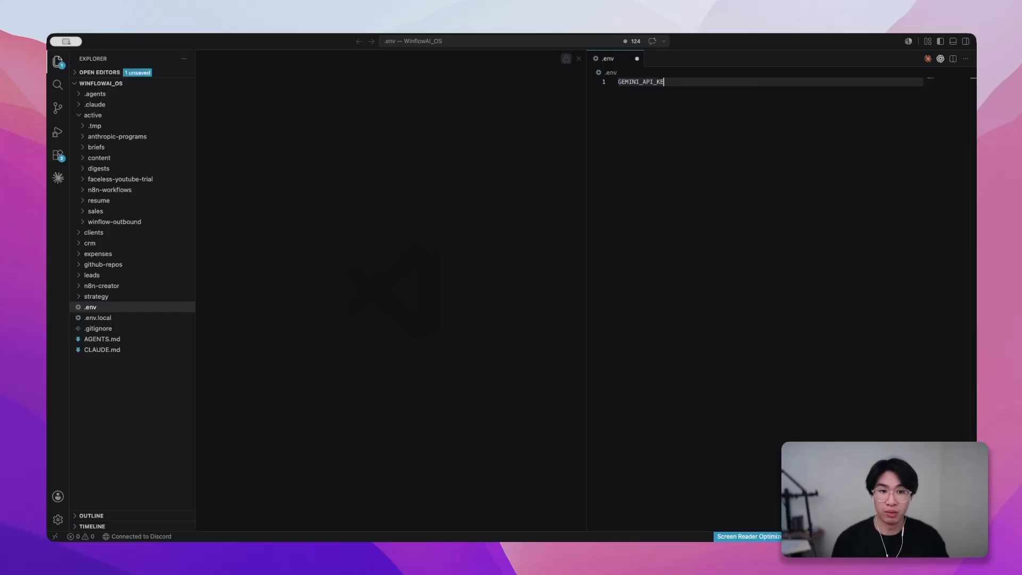
{"action": "type", "text": "KEY="}
{"action": "key", "text": "super+v"}
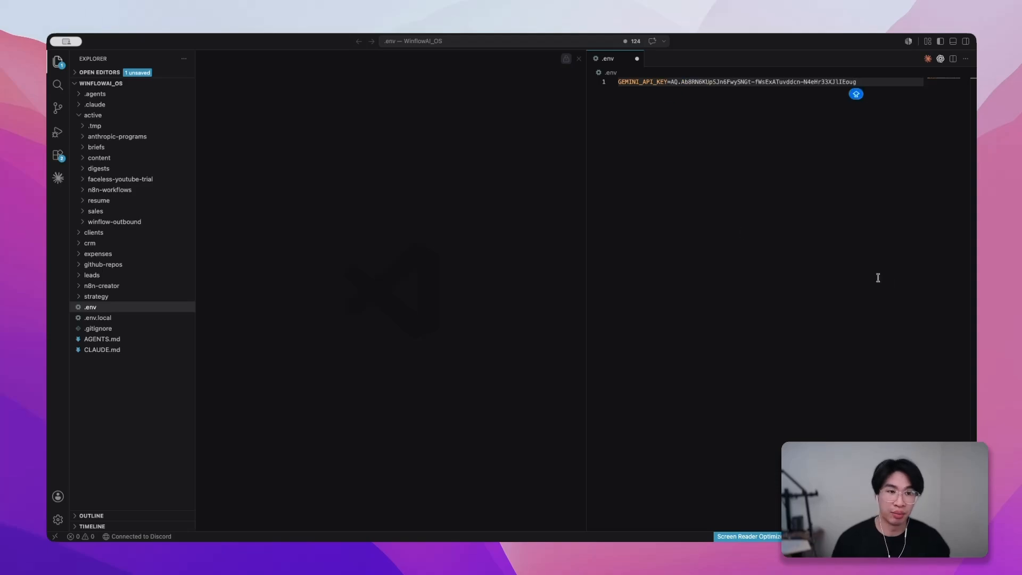
- Open a new terminal in the empty editor group beside the .env file
{"action": "left_click", "coordinate": [458, 250]}
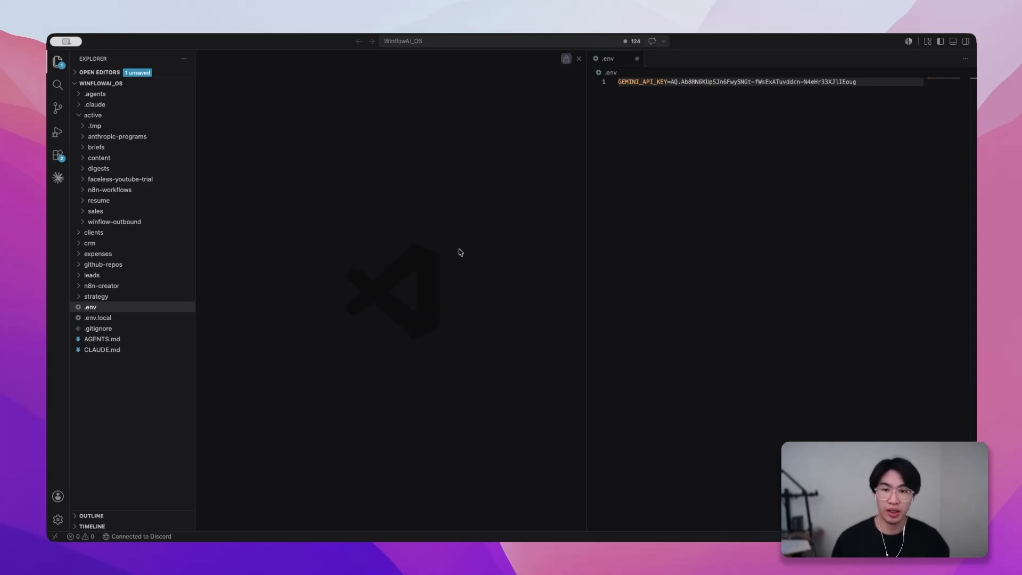
{"action": "right_click", "coordinate": [399, 214]}
{"action": "left_click", "coordinate": [448, 247]}
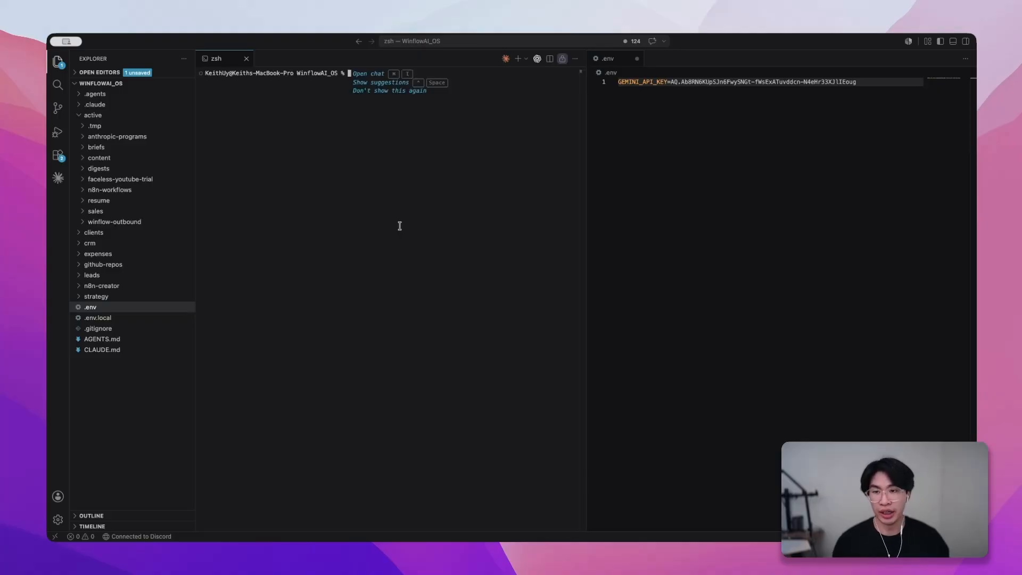
- Start Claude Code and send the prompt "I want you to message a gemini flash model using the API key in .env. DO NOT use .env.local"
{"action": "type", "text": "claude"}
{"action": "key", "text": "Return"}
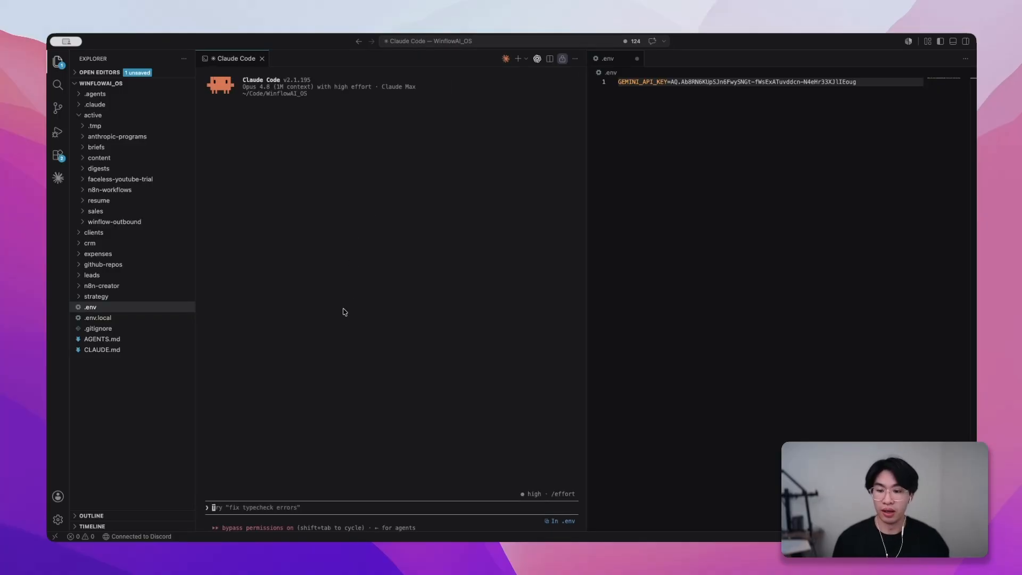
{"action": "type", "text": "I wan"}
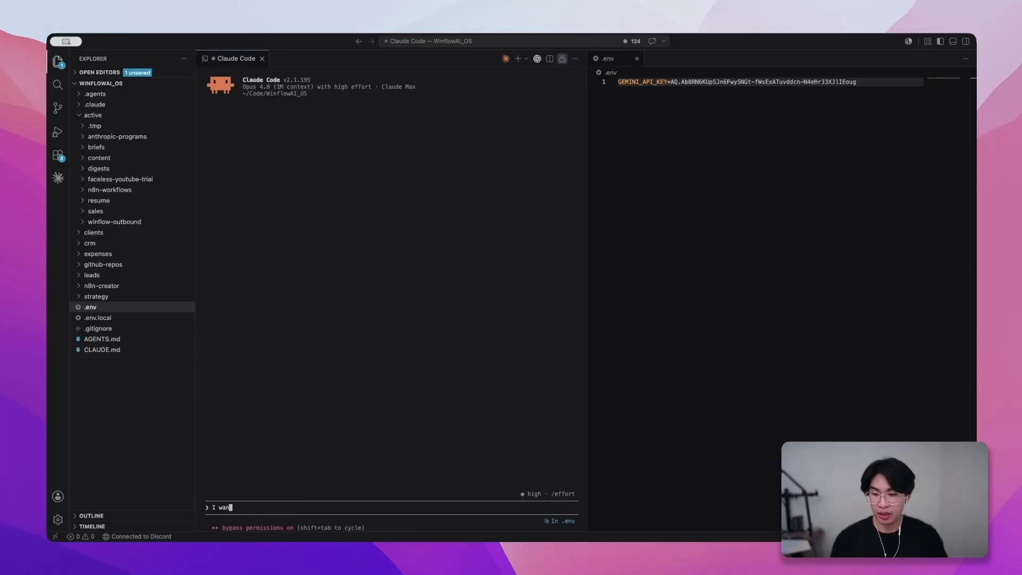
{"action": "type", "text": "t you to messag"}
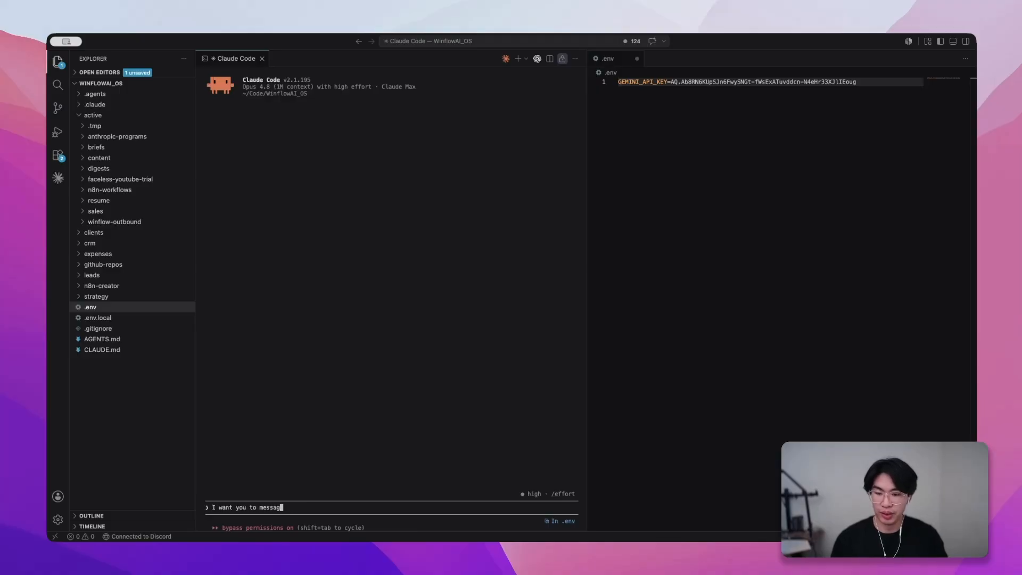
{"action": "type", "text": "e a gemini flash mo"}
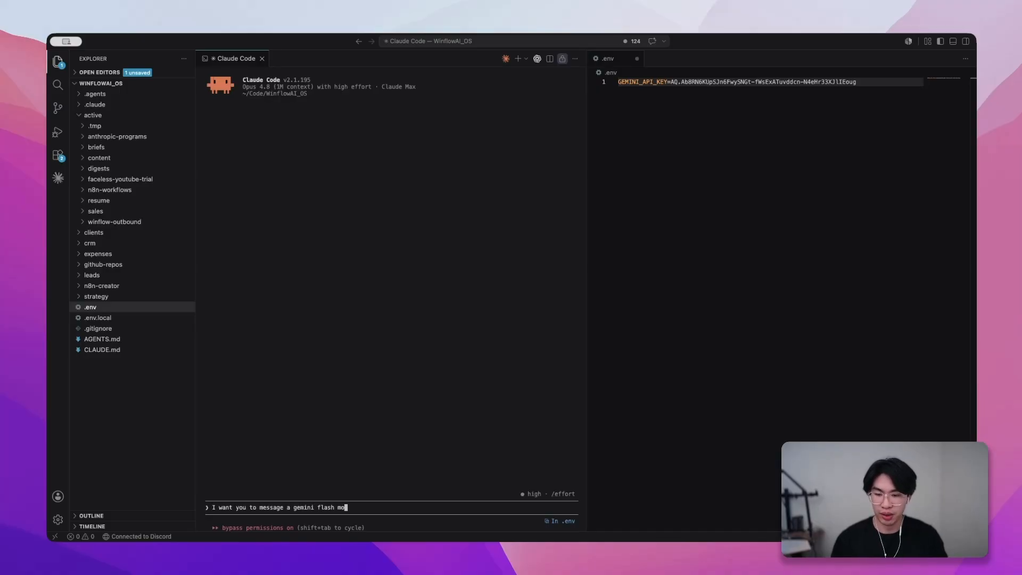
{"action": "type", "text": "del using the A"}
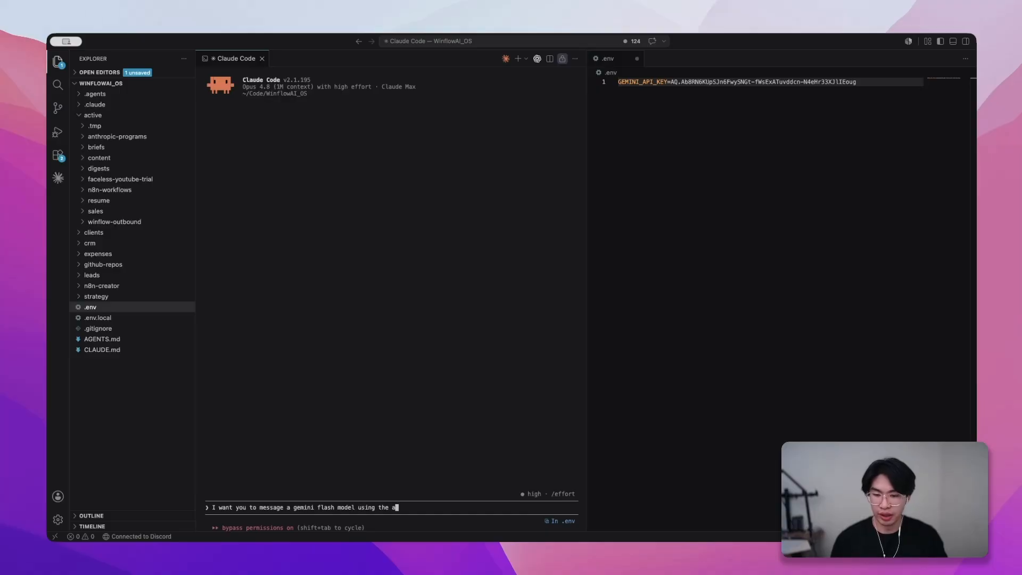
{"action": "type", "text": "PI key in .env."}
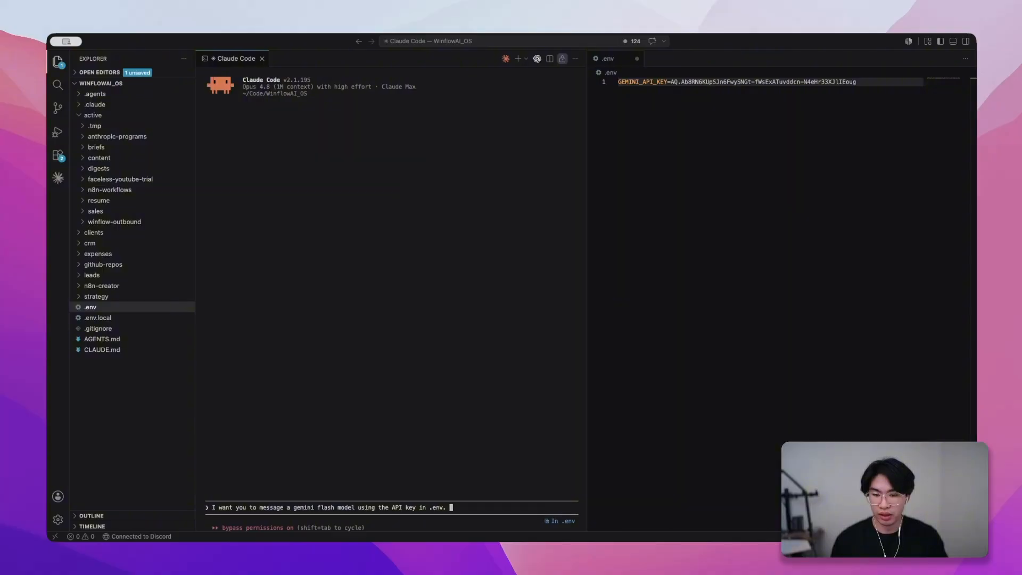
{"action": "type", "text": " DO NOT "}
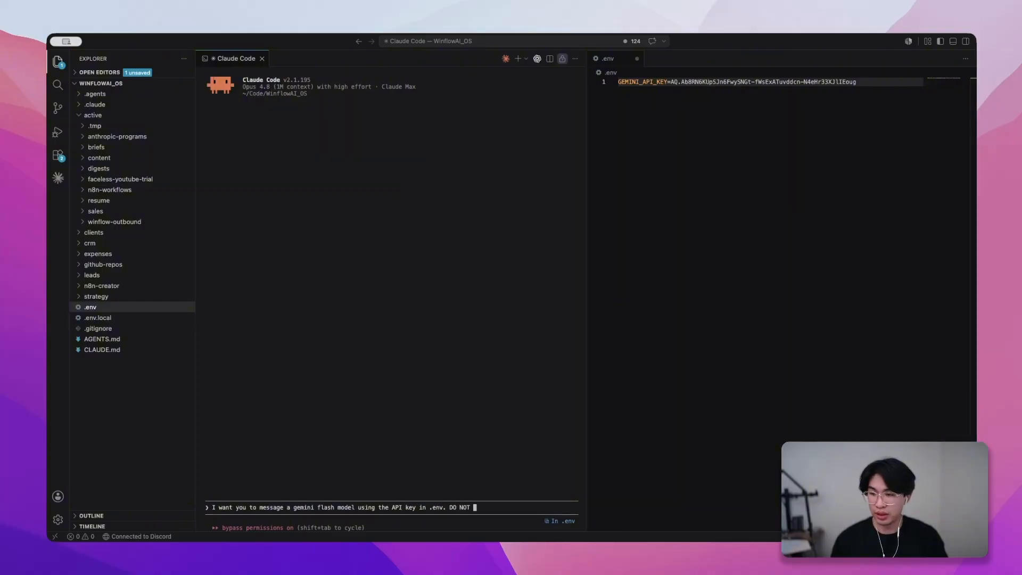
{"action": "type", "text": "use .env"}
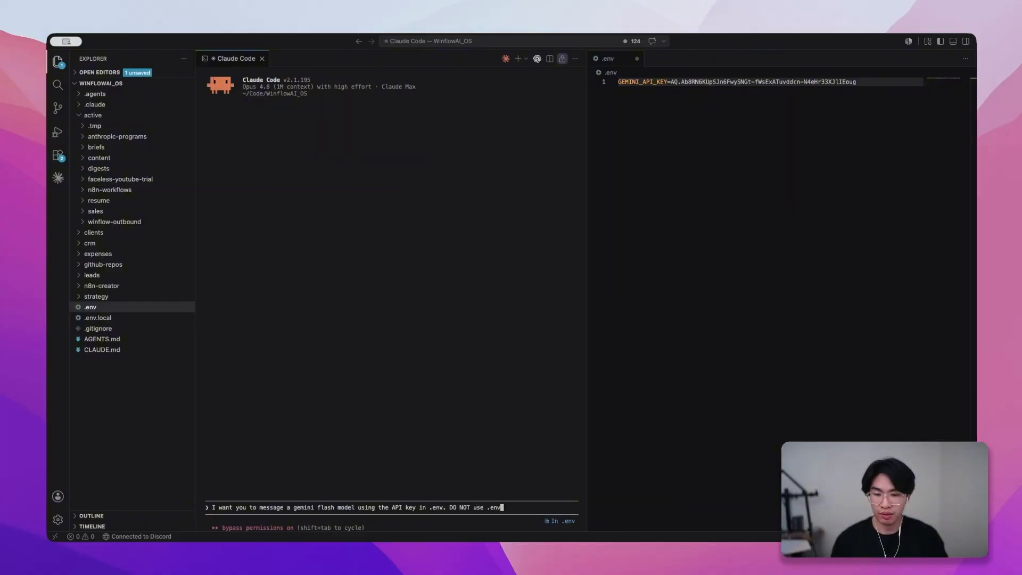
{"action": "type", "text": ".local"}
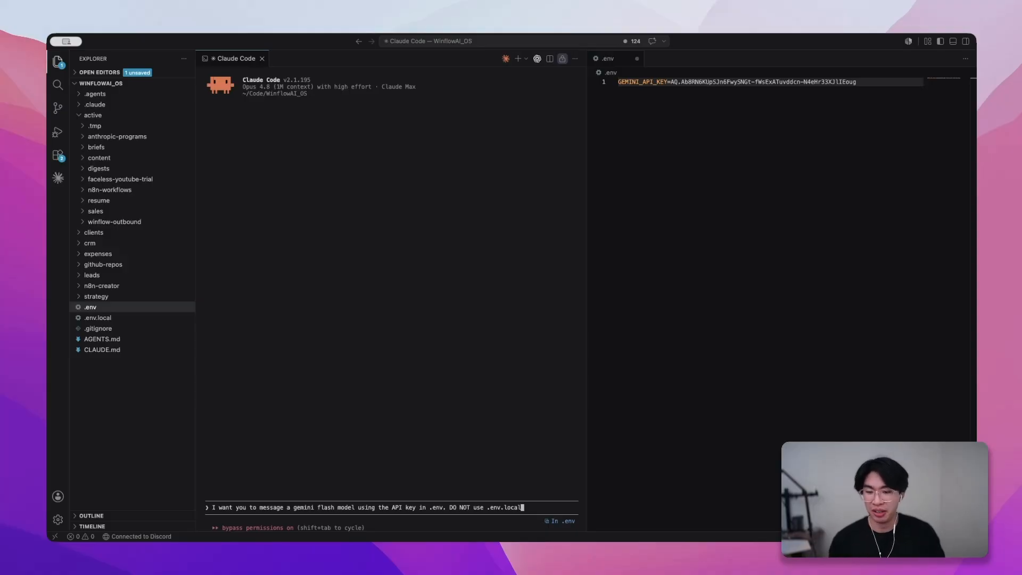
{"action": "key", "text": "Return"}
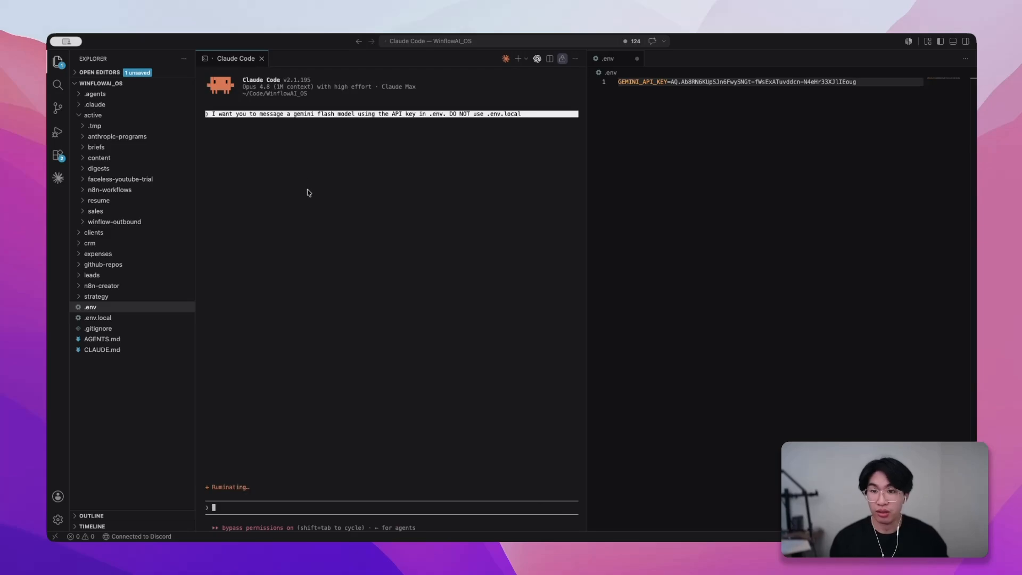
- Interrupt the request, insert "Hey There" after "gemini flash model" in the prompt, and resend it
{"action": "key", "text": "Escape"}
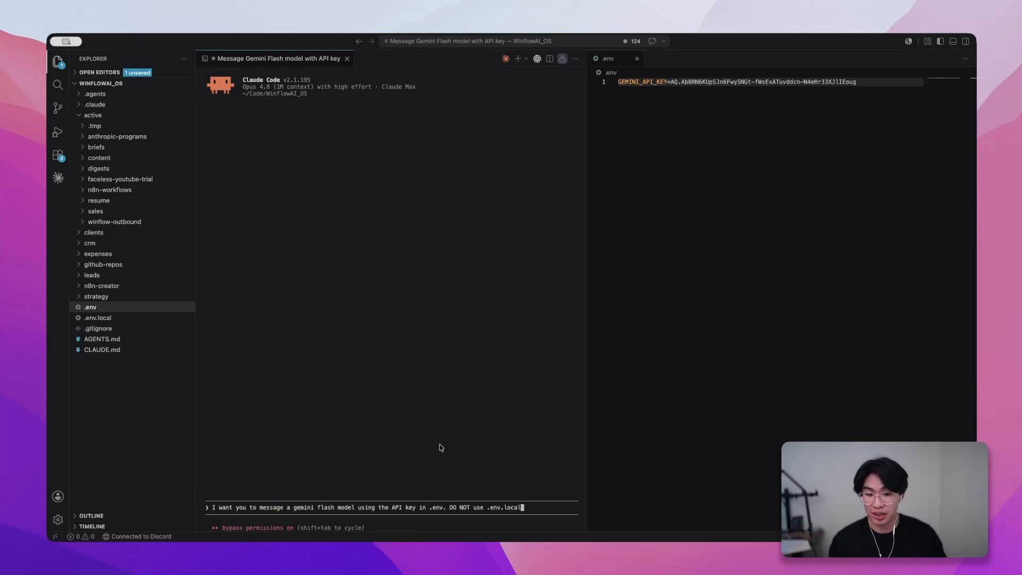
{"action": "type", "text": "("}
{"action": "key", "text": "BackSpace"}
{"action": "key", "text": "BackSpace"}
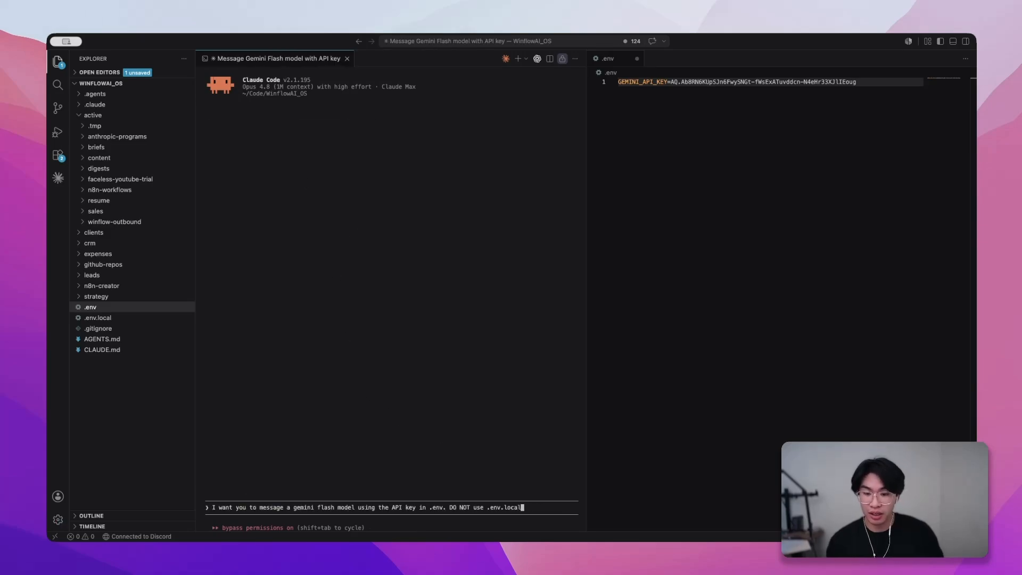
{"action": "key", "text": "alt+Left"}
{"action": "key", "text": "alt+Left"}
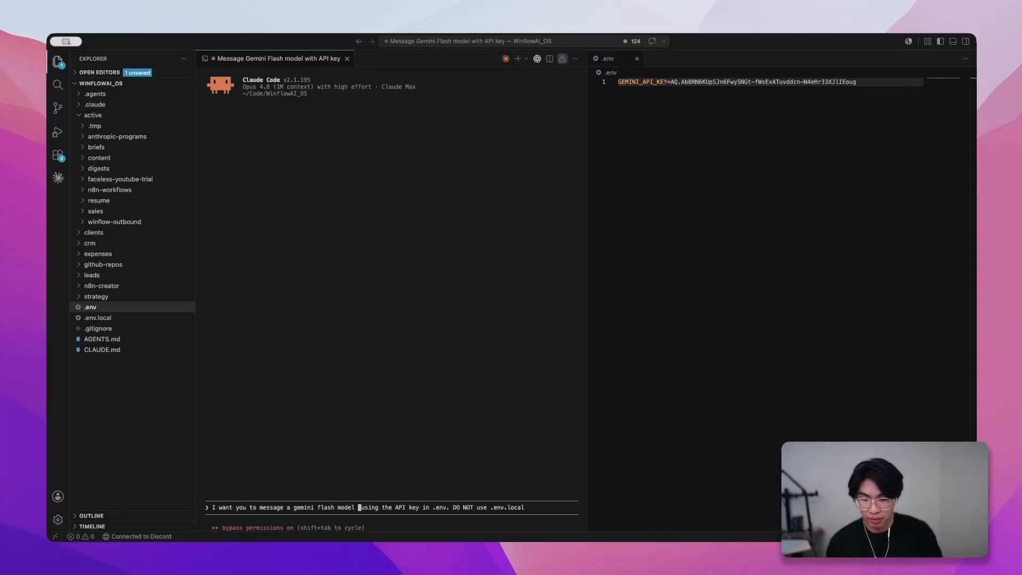
{"action": "type", "text": "\"Hey "}
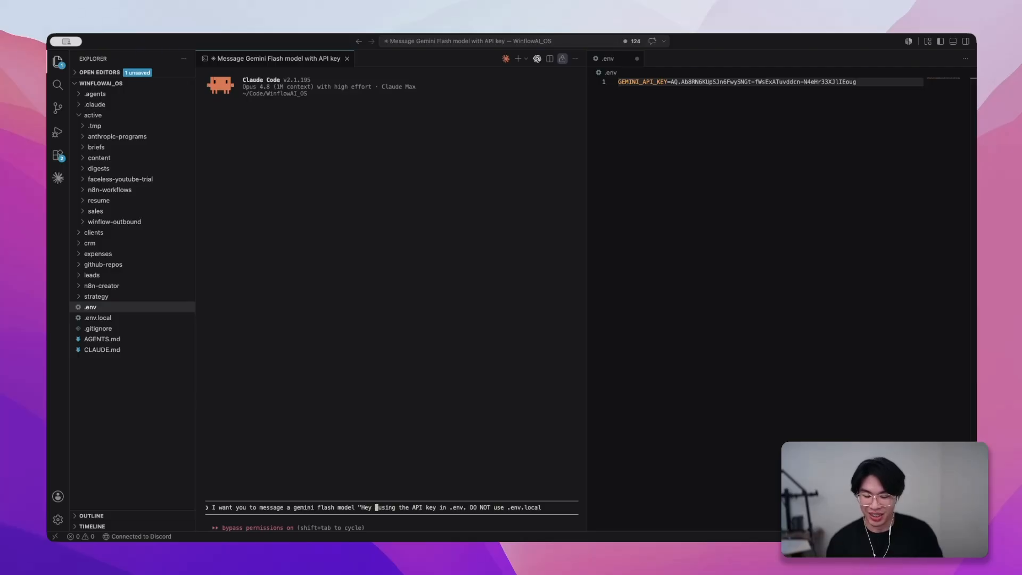
{"action": "type", "text": "There\""}
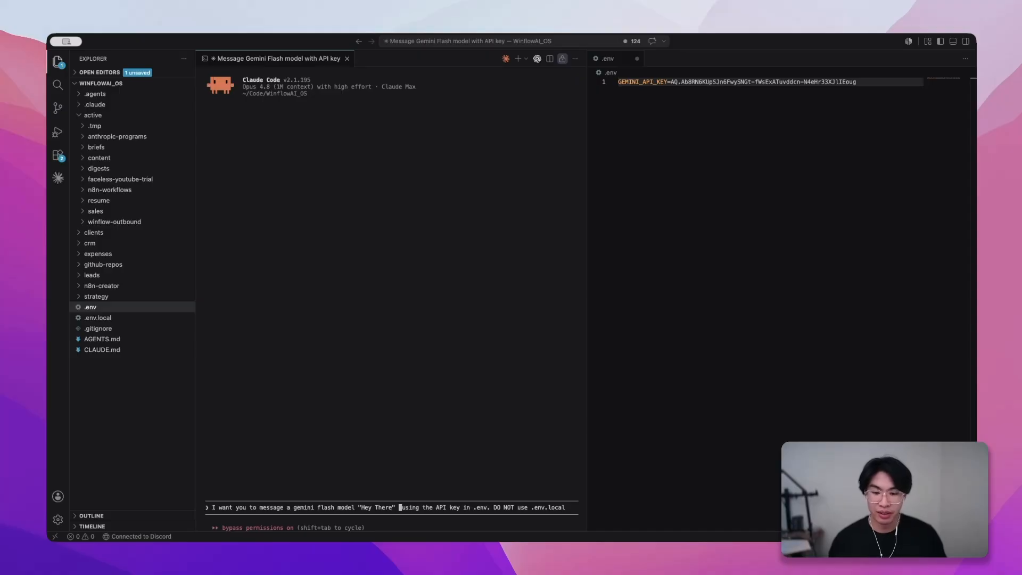
{"action": "key", "text": "Return"}
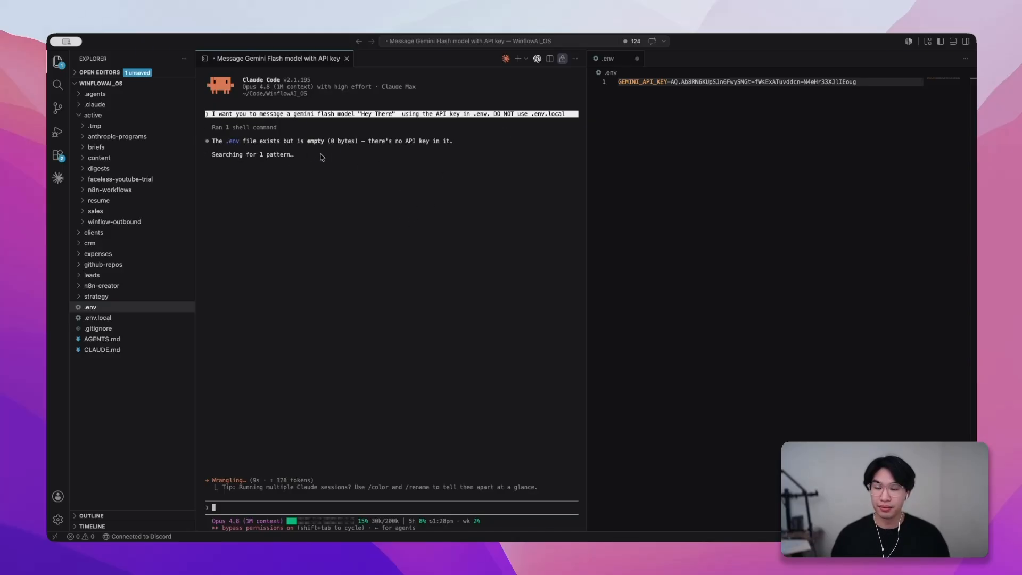
- Return to the .env file and save it with the GEMINI_API_KEY entry
{"action": "right_click", "coordinate": [651, 153]}
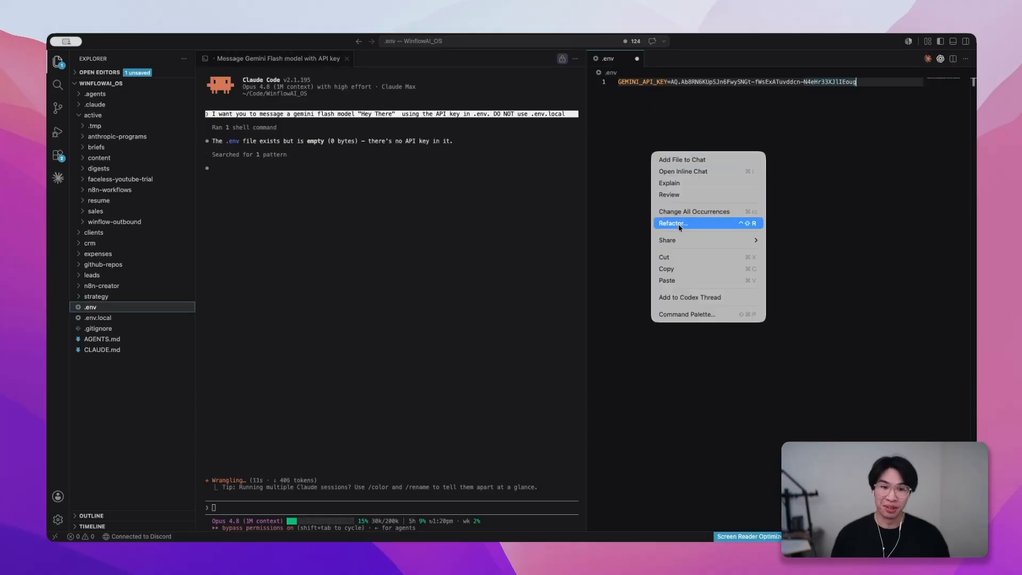
{"action": "left_click", "coordinate": [418, 205]}
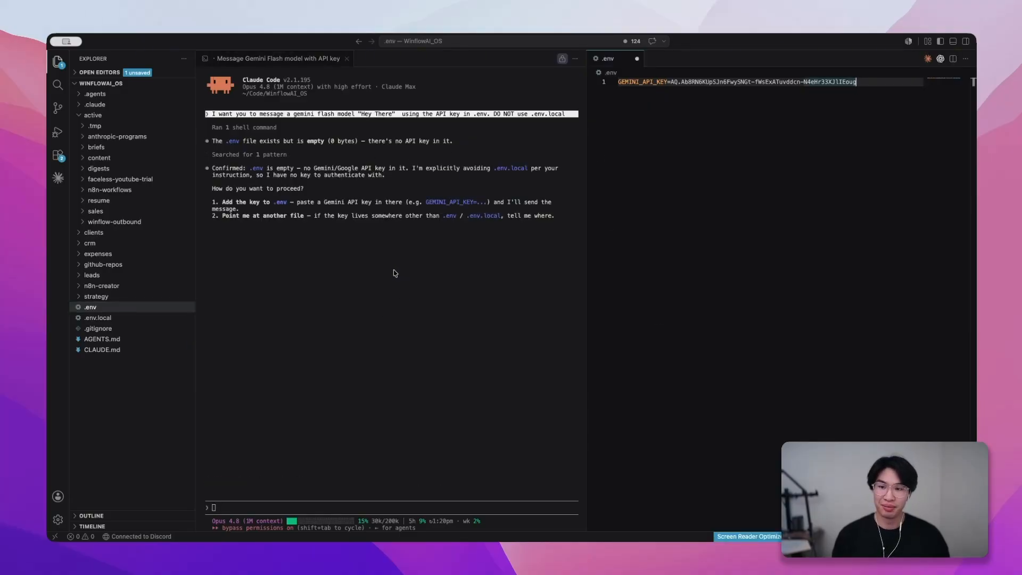
{"action": "key", "text": "super+s"}
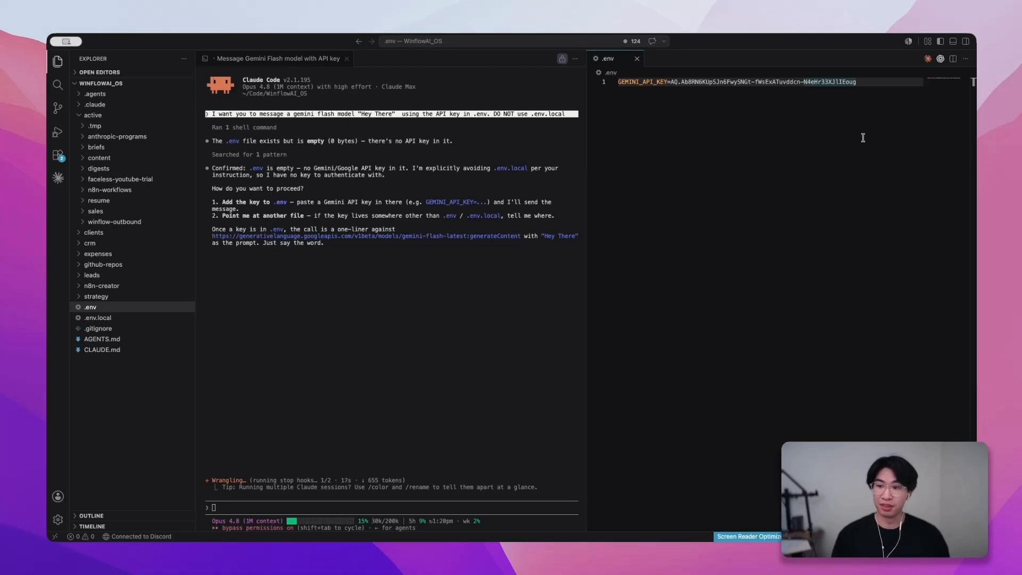
- Tell Claude Code to "Try again" and select the Gemini model's reply in its output
{"action": "left_click", "coordinate": [356, 295]}
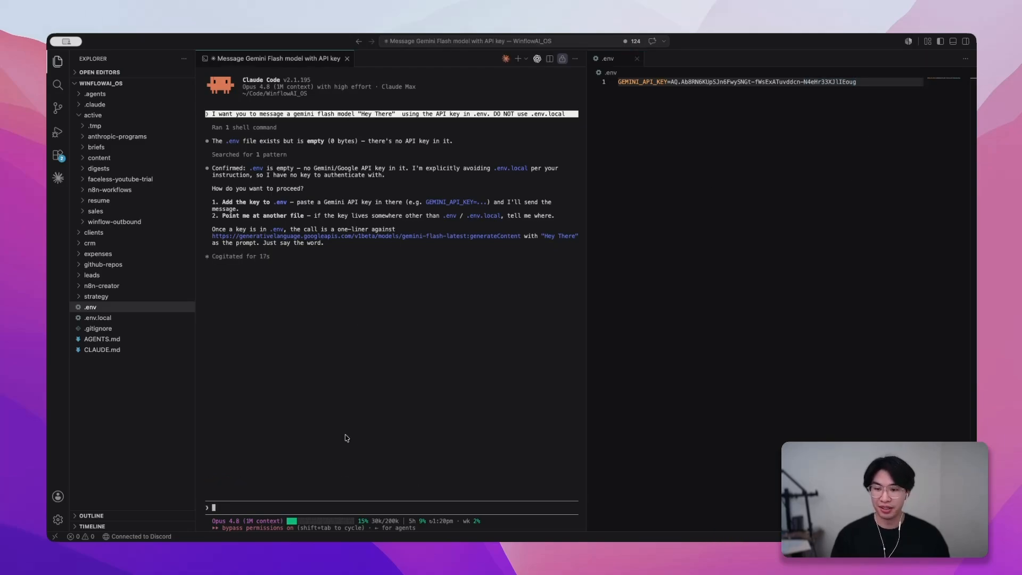
{"action": "type", "text": "Try again"}
{"action": "key", "text": "Return"}
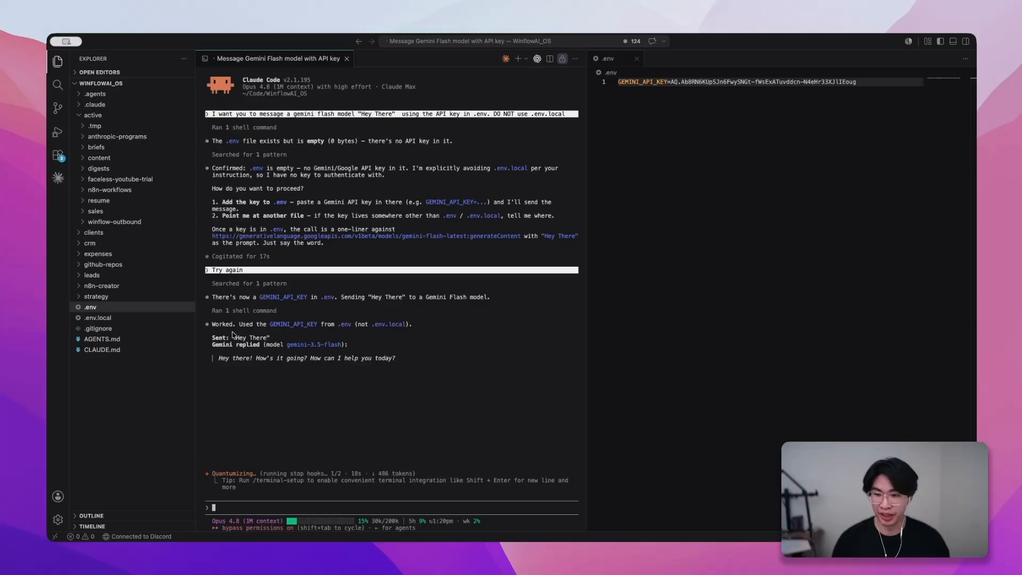
{"action": "left_click_drag", "start_coordinate": [220, 359], "coordinate": [410, 361]}
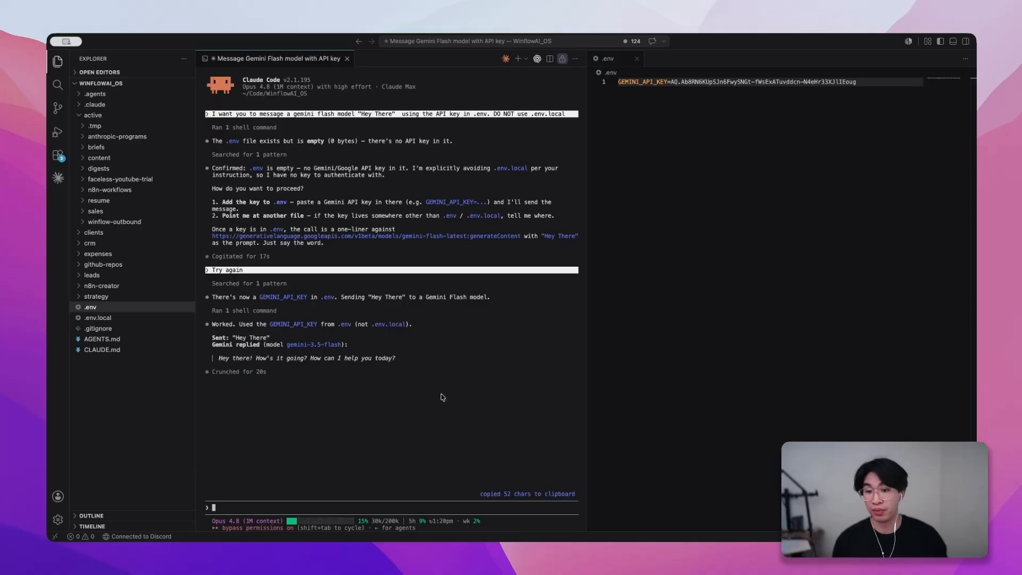